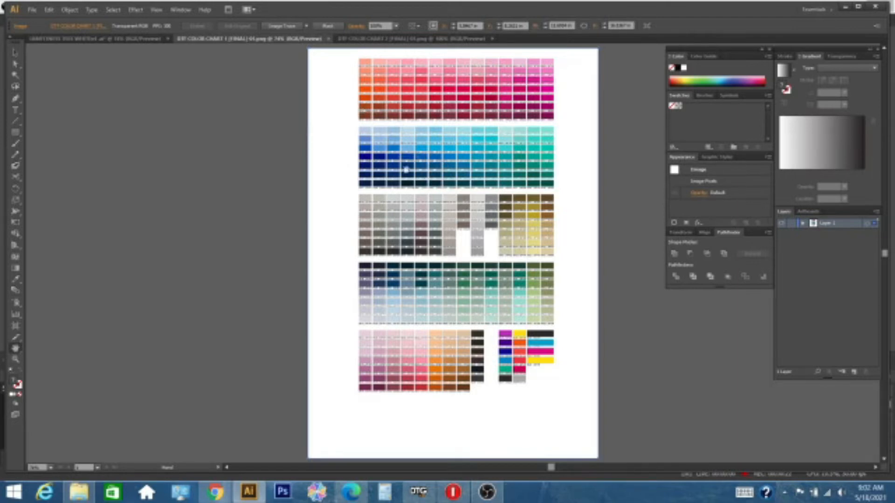
Step: Look over the iAMFitness artwork, return to DTF COLOR CHART 1, and switch to DTG RIP
click(140, 39)
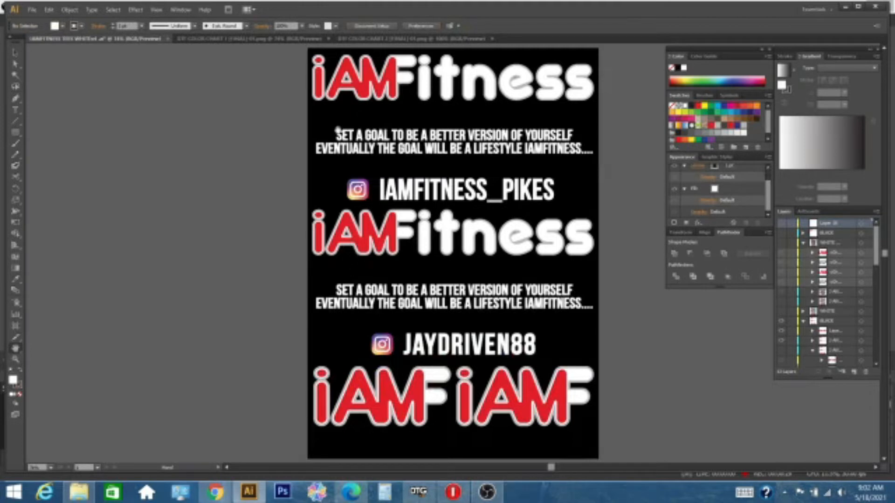
click(251, 40)
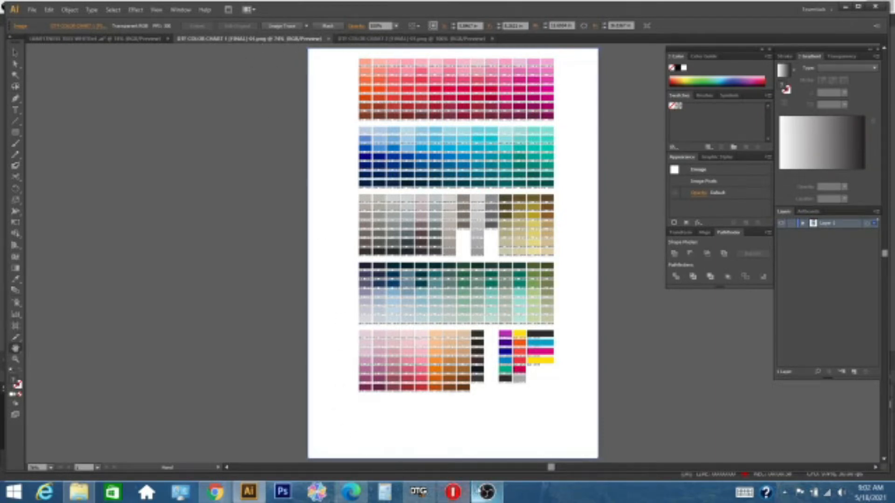
click(418, 492)
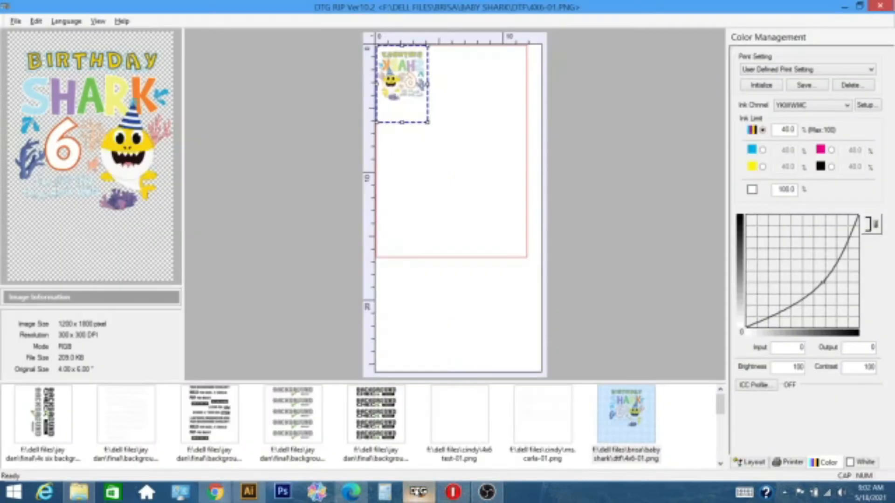
right_click(411, 81)
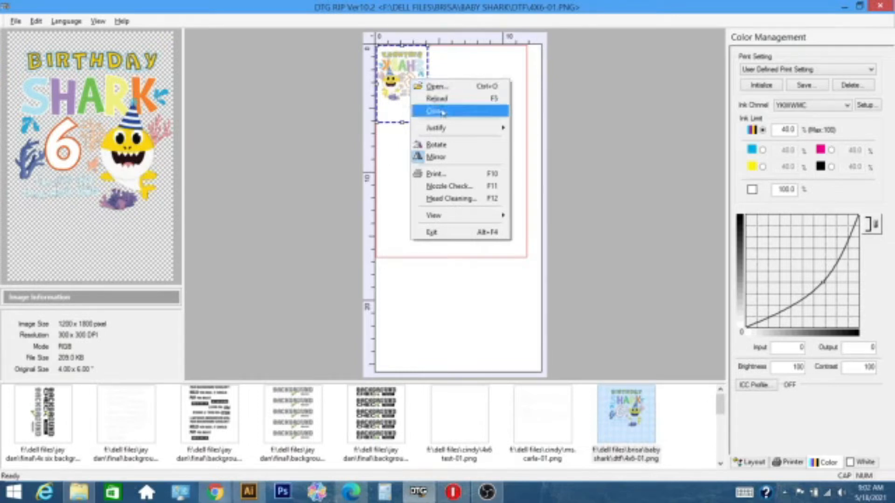
click(442, 175)
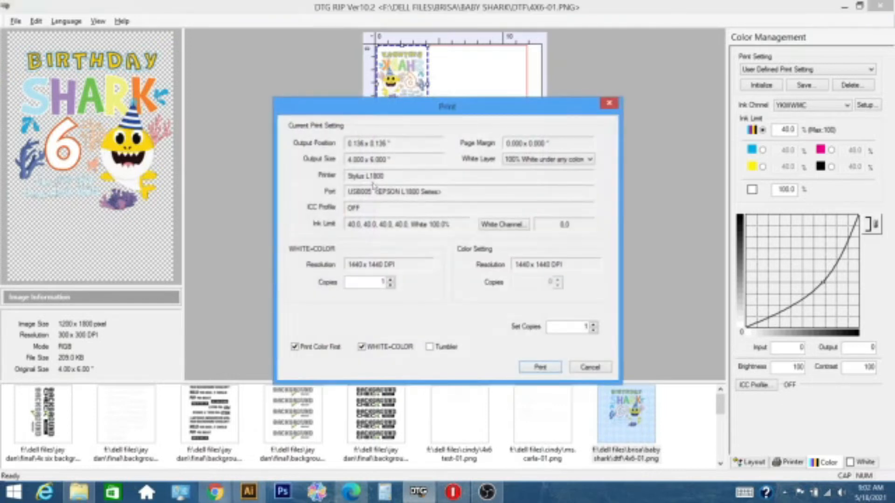
click(609, 103)
Step: Start opening an image file and browse to the E2 folder inside DELL FILES
right_click(415, 77)
click(430, 80)
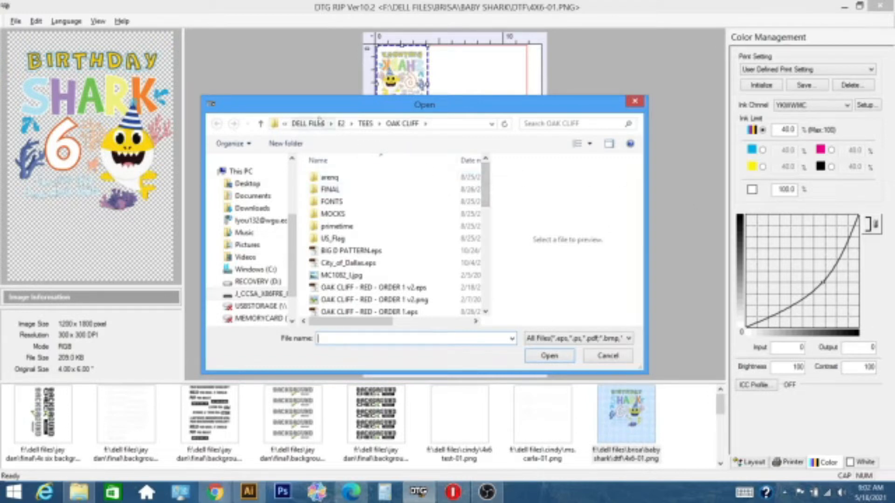
click(308, 123)
click(373, 248)
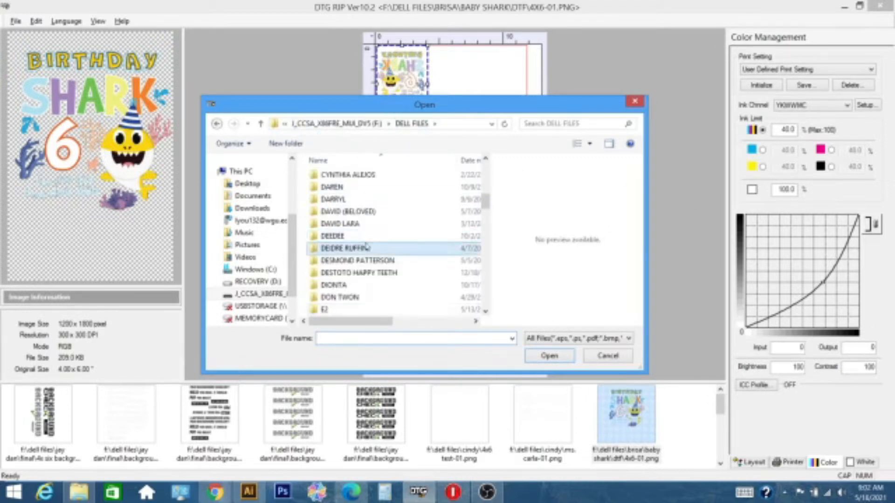
click(366, 310)
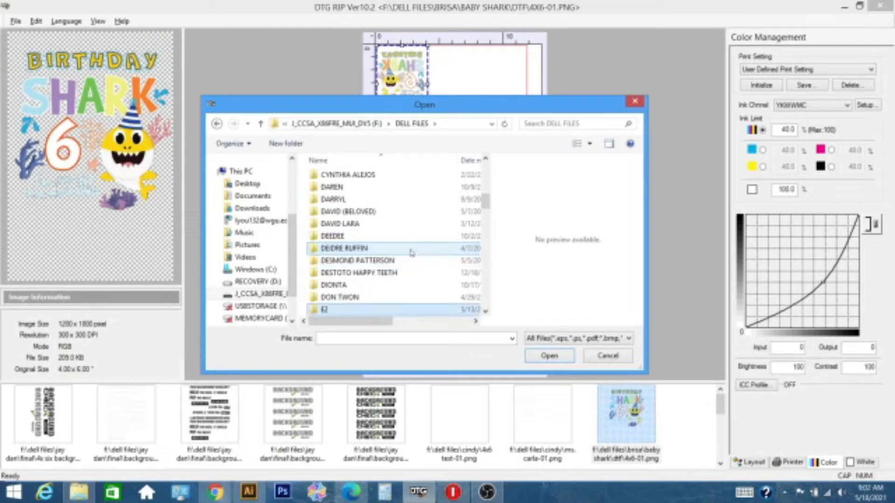
double_click(366, 309)
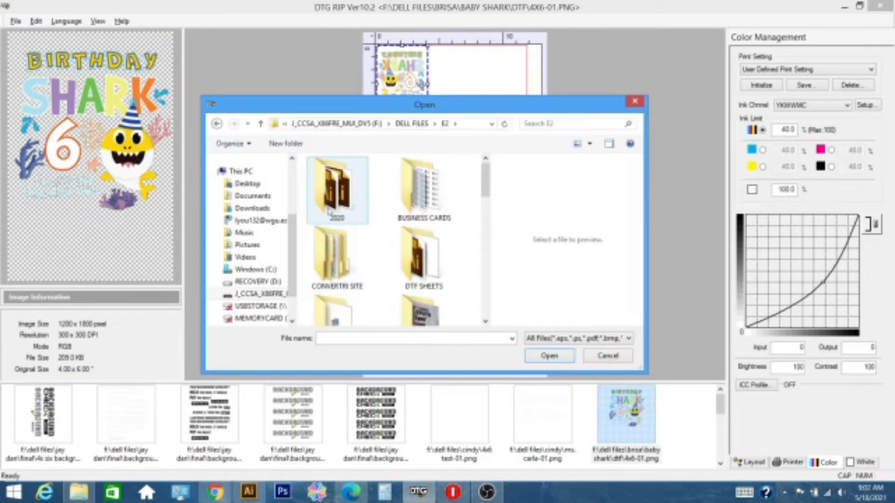
Step: Load the image DTF COLOR CHART 1 [FINAL]-01.png from the E2 folder
scroll(504, 231, down, 3)
scroll(504, 231, down, 8)
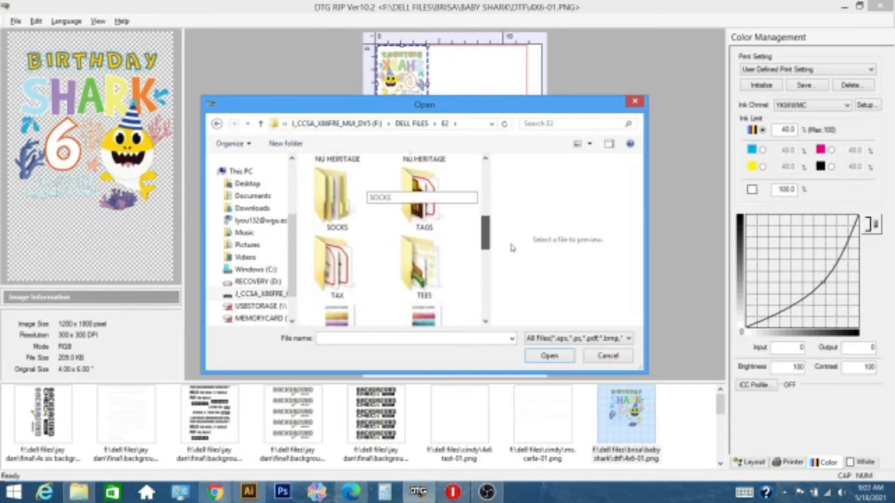
scroll(522, 282, down, 3)
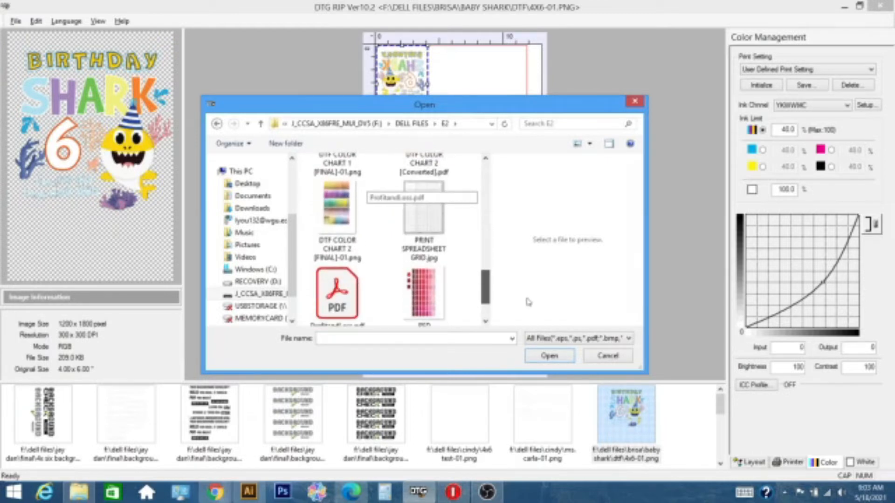
scroll(528, 302, up, 2)
scroll(530, 303, down, 2)
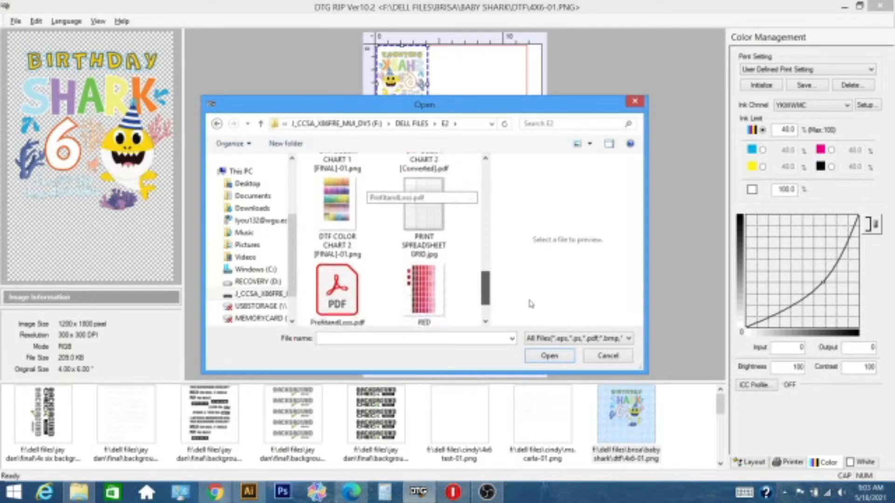
scroll(530, 304, up, 3)
click(366, 221)
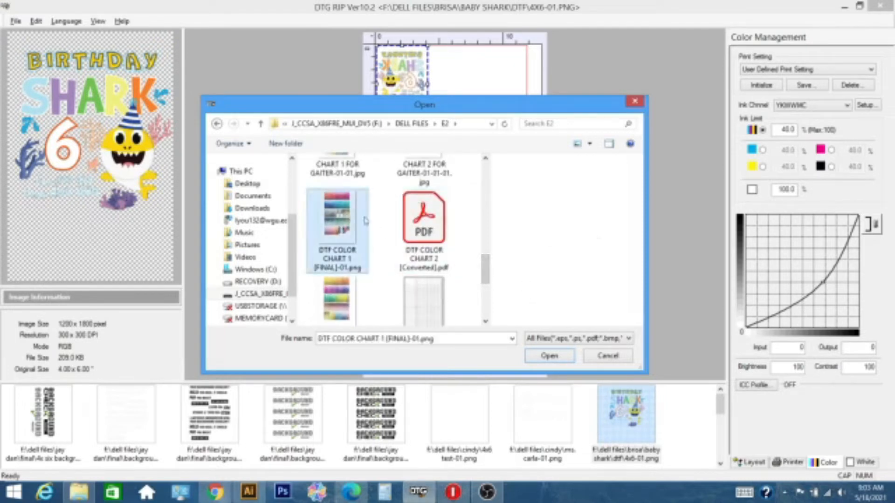
click(550, 357)
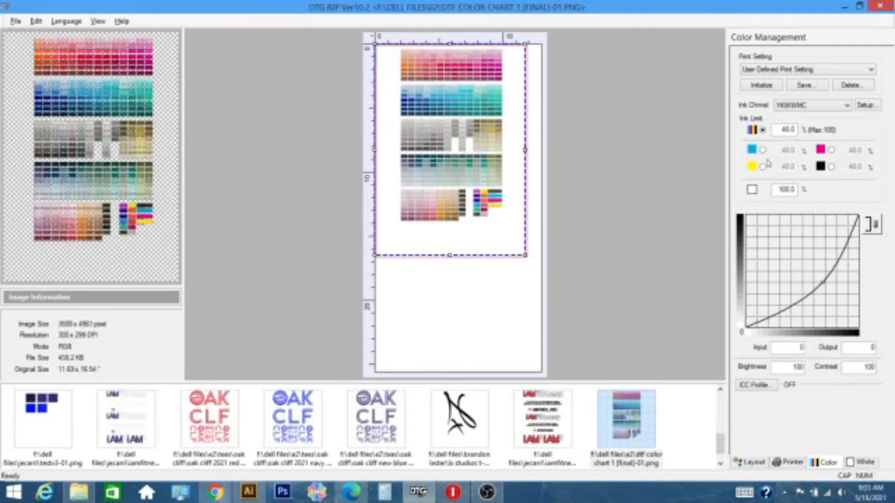
Step: Review the white ink, color management and printer settings for the color chart, and dismiss the weather notification
click(864, 462)
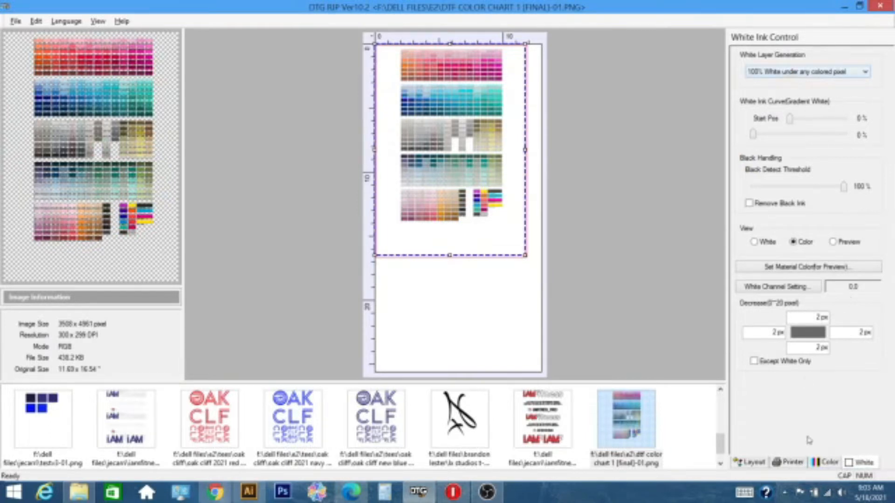
click(822, 465)
click(798, 463)
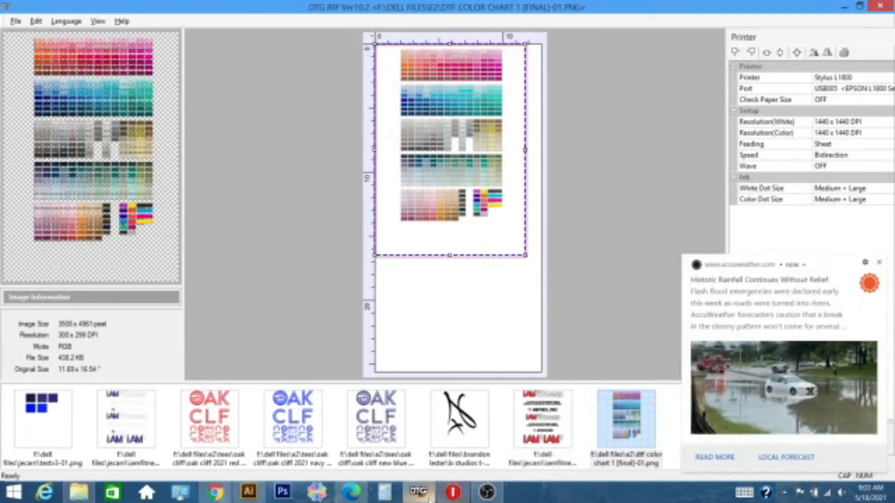
click(879, 263)
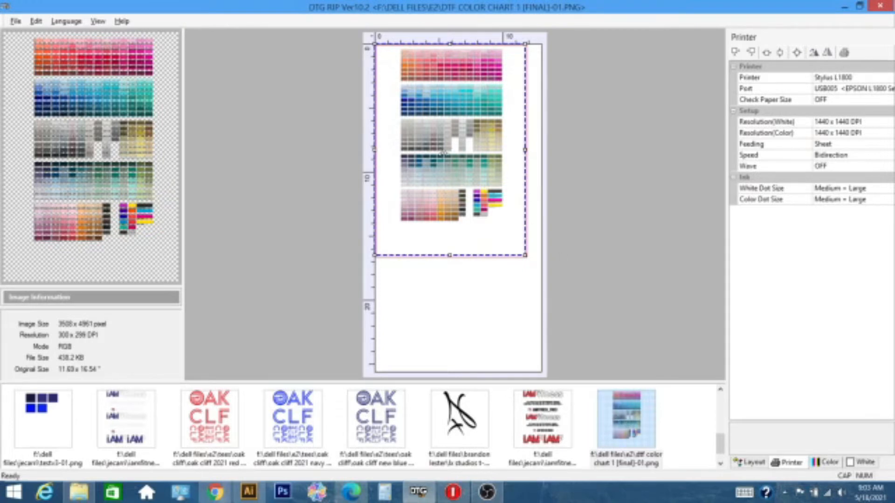
Step: Nudge the color chart down and to the right on the page, to an output position of about 0.136 x 0.273 inches
right_click(479, 123)
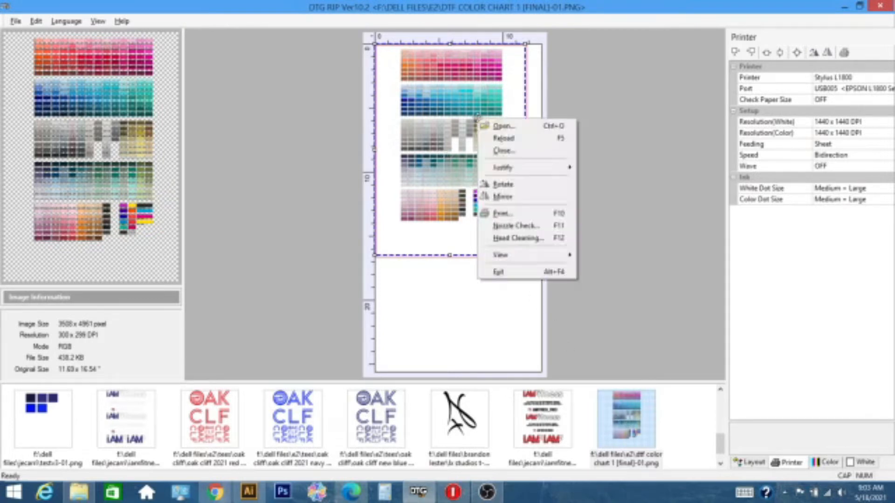
click(465, 80)
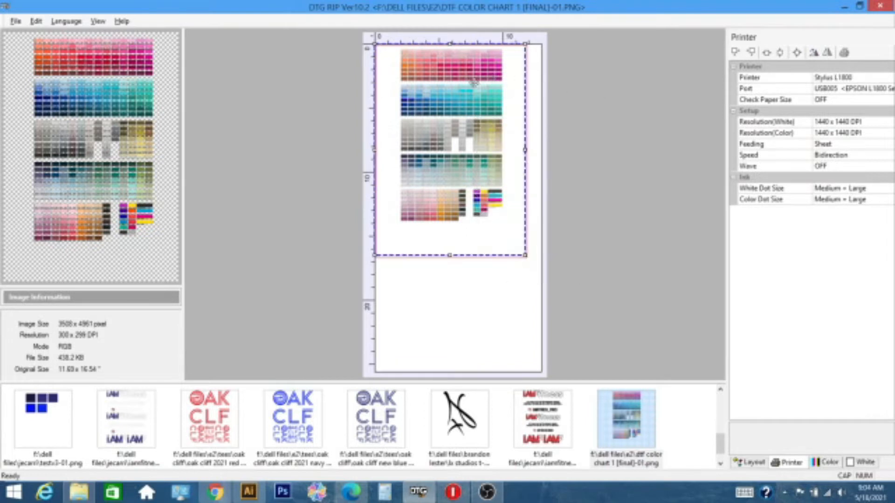
key(Down)
key(Down)
key(Down)
key(Down)
key(Down)
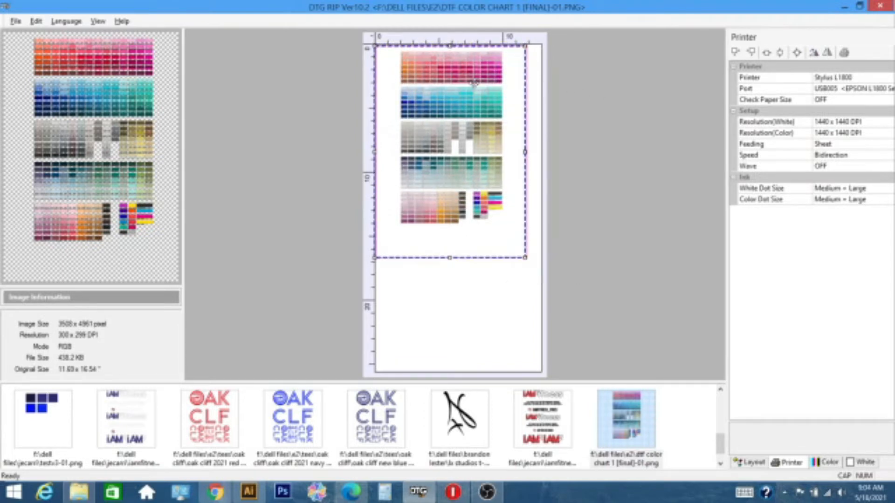
key(Right)
key(Right)
key(Right)
key(Right)
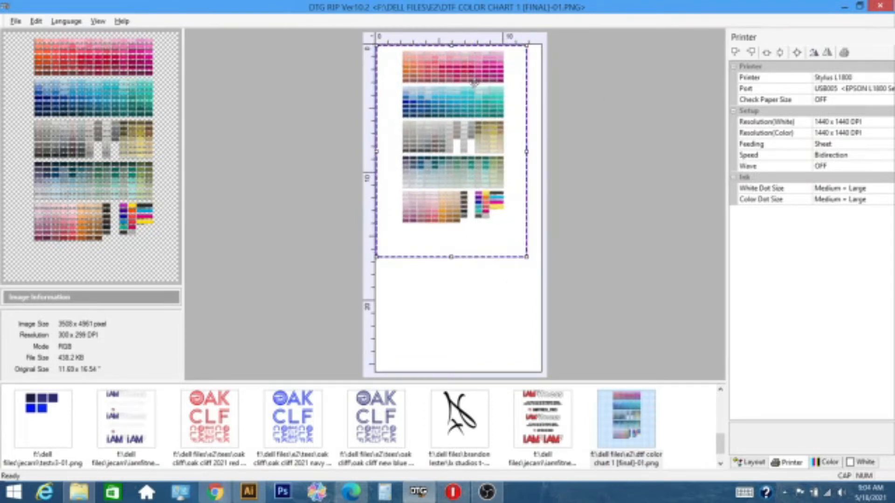
key(Down)
key(Down)
key(Down)
key(Down)
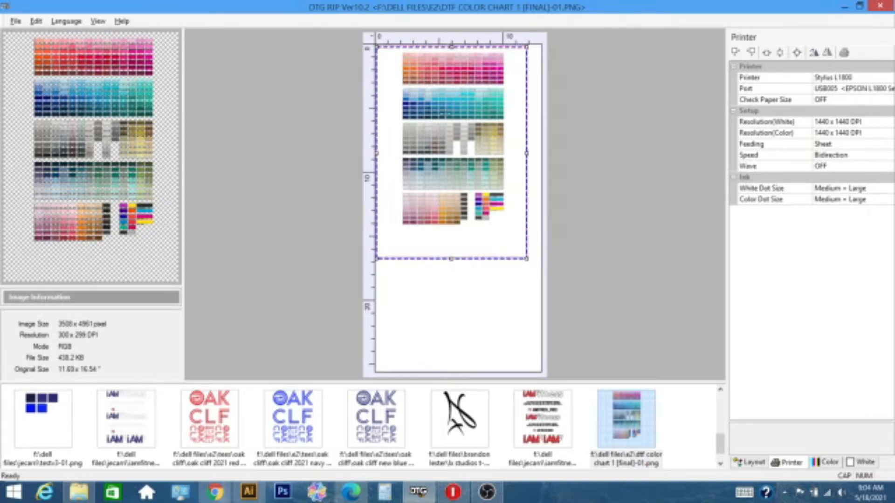
Step: Mirror the color chart on the page and set its overall color ink limit to 50%
right_click(452, 120)
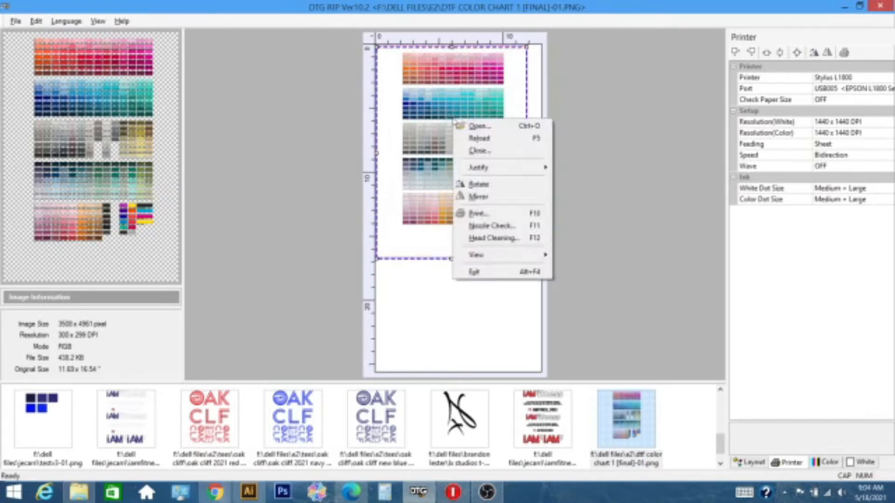
click(489, 201)
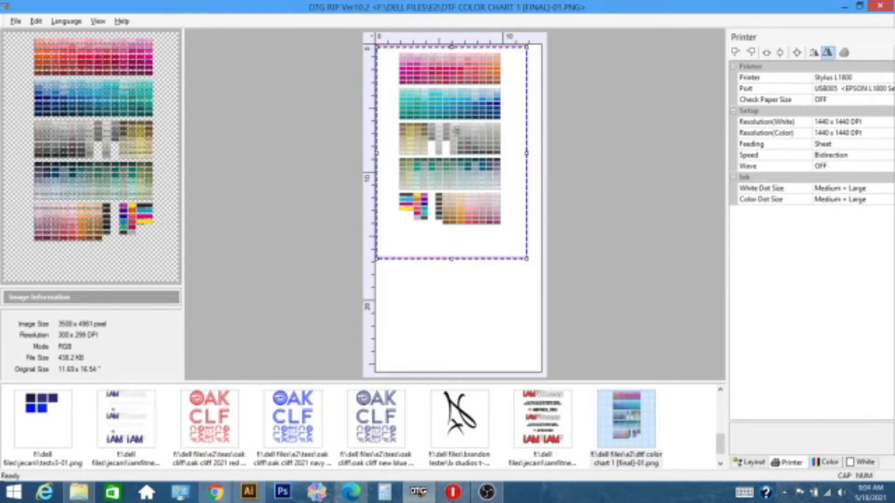
click(851, 464)
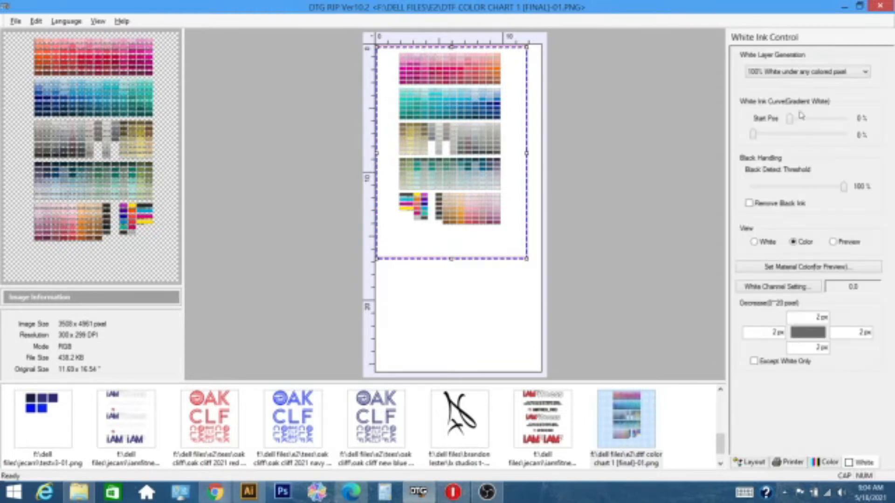
click(831, 464)
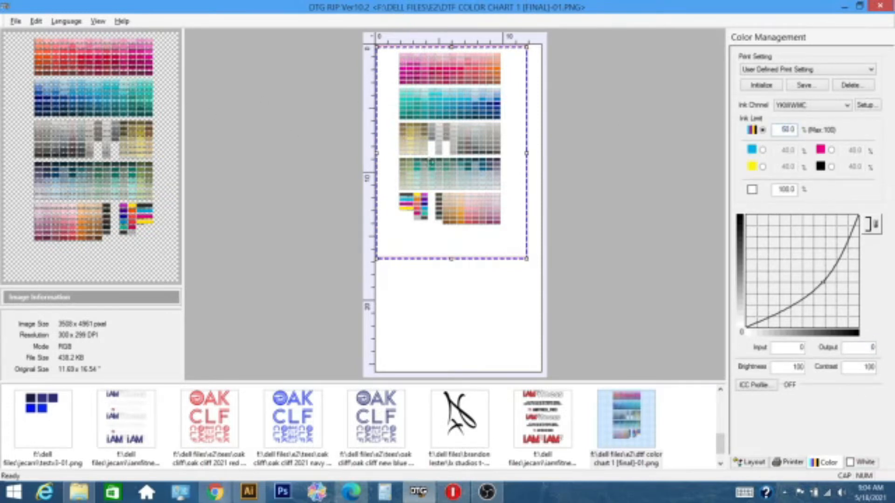
Step: Print the mirrored color chart on the Stylus L1800 with the current print settings
right_click(443, 122)
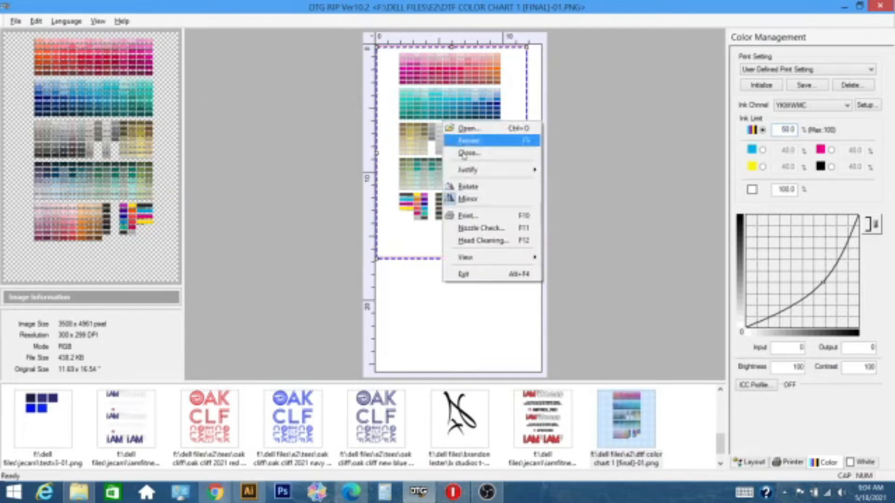
click(478, 217)
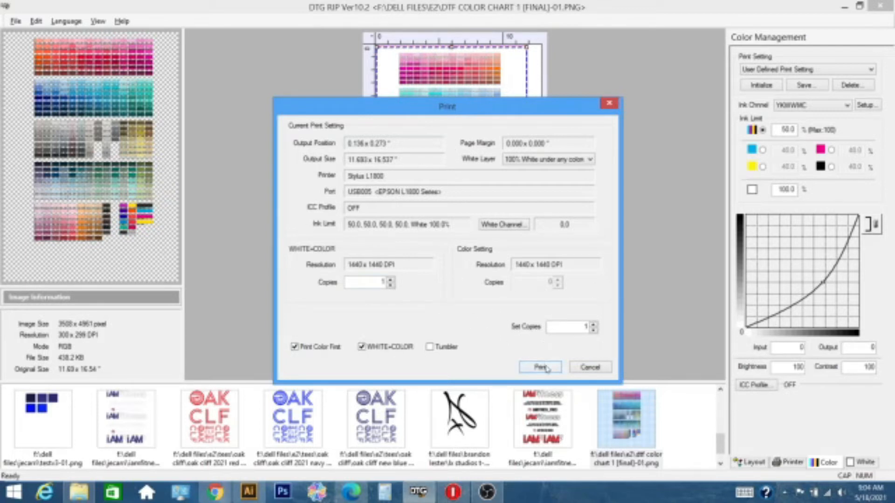
mouse_move(519, 110)
mouse_down()
mouse_move(695, 249)
mouse_move(651, 362)
mouse_move(566, 179)
mouse_move(538, 233)
mouse_move(524, 94)
mouse_up()
click(513, 340)
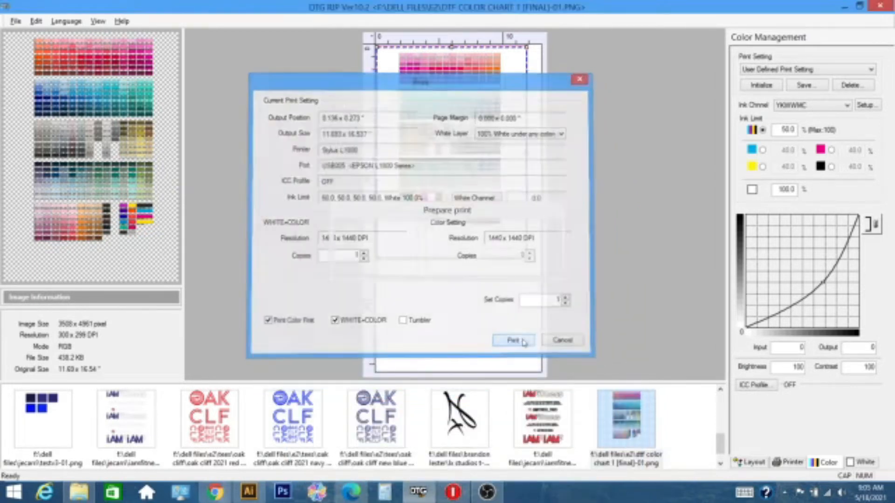
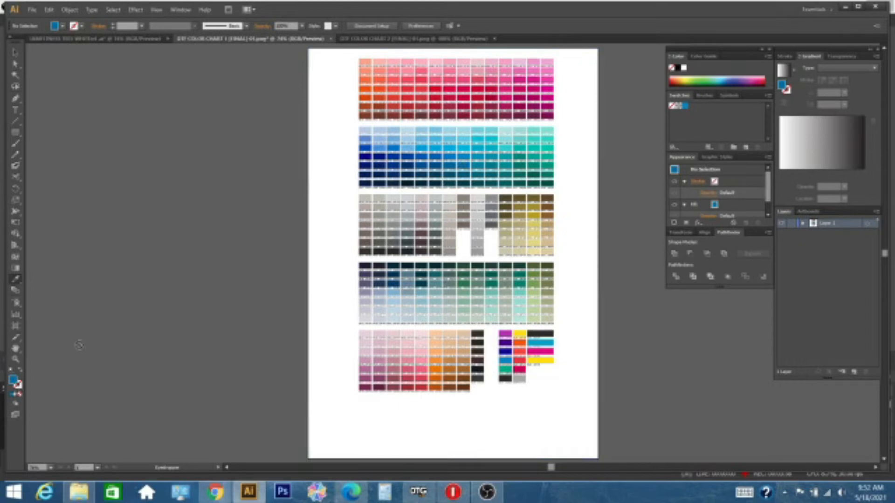
Step: Draw a blue-filled rectangle about 2 x 1.5 inches across the artboard edge beside the color chart's swatches and copy it
drag(79, 345, 707, 123)
click(16, 132)
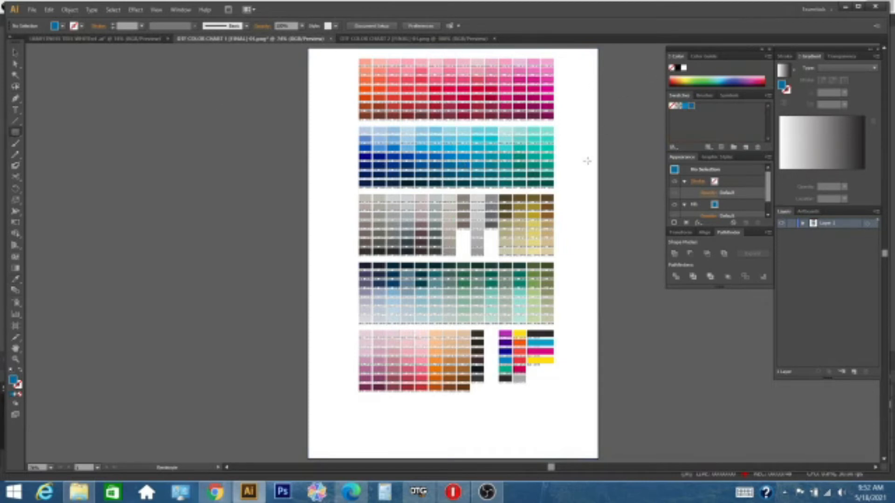
mouse_move(575, 173)
mouse_down()
mouse_move(629, 215)
mouse_move(623, 209)
mouse_up()
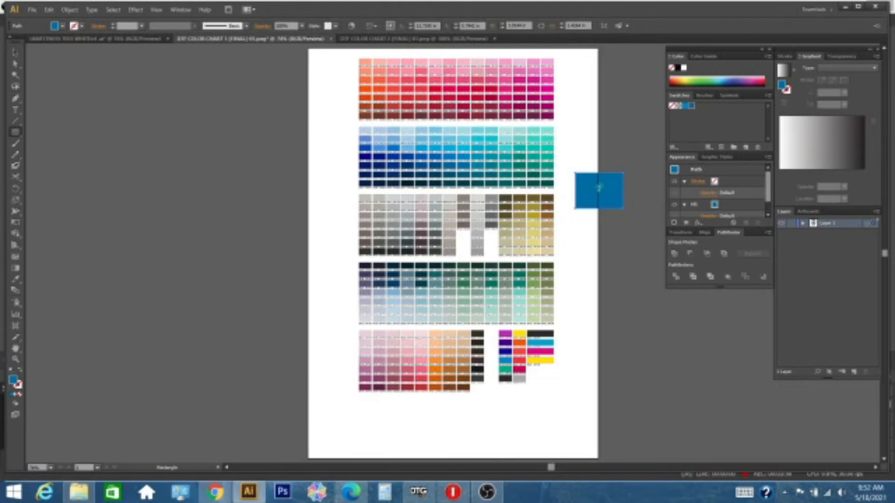
key(a)
Step: Switch from the color chart to the IAMFITNESS TEES WHITEv4 artwork document
click(365, 39)
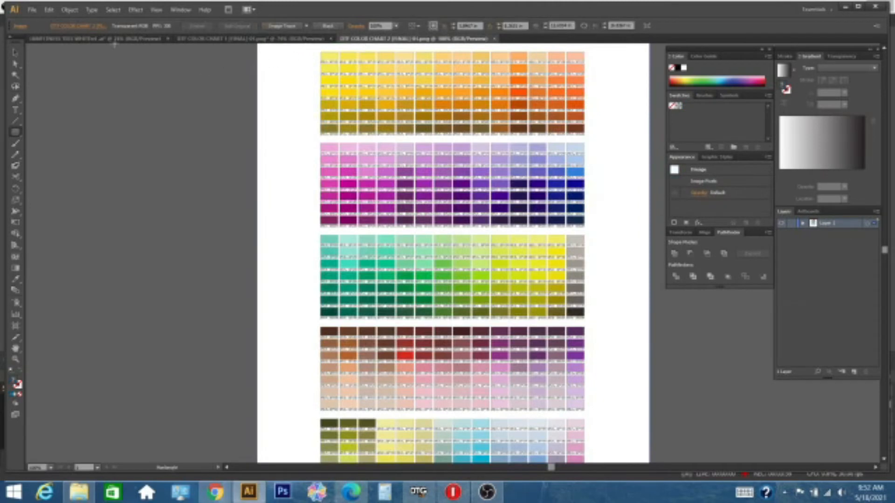
click(114, 40)
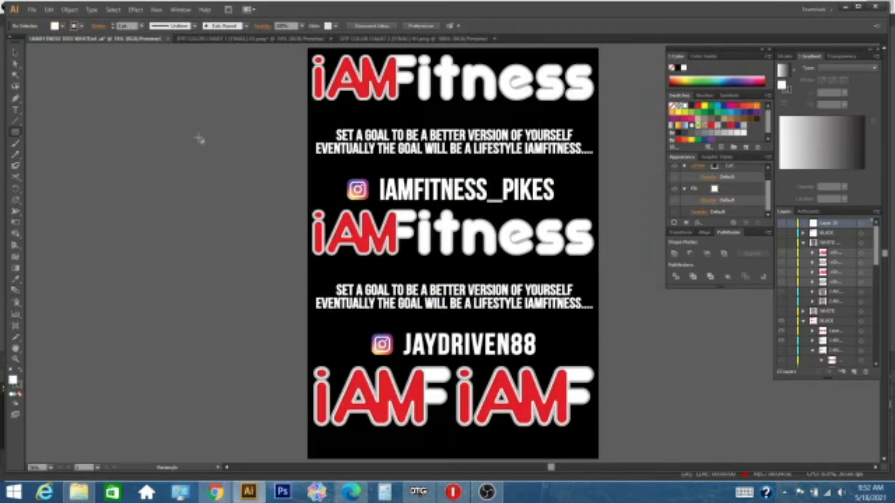
key(i)
click(229, 176)
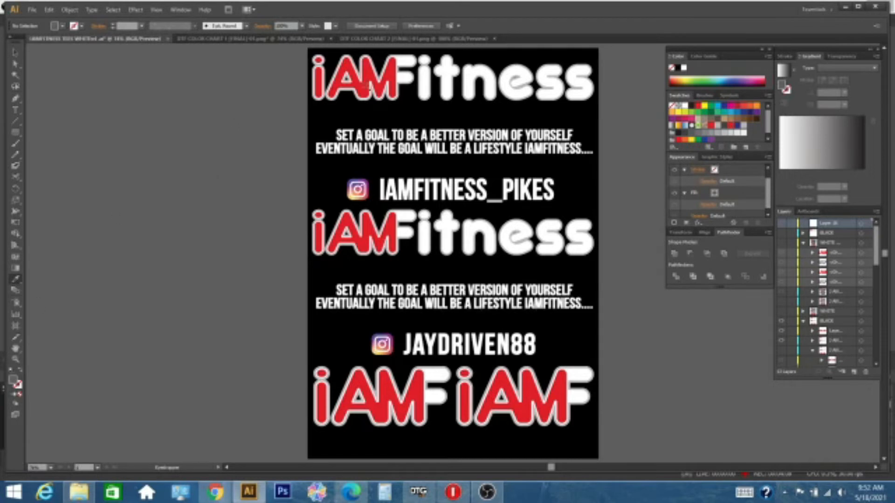
click(16, 133)
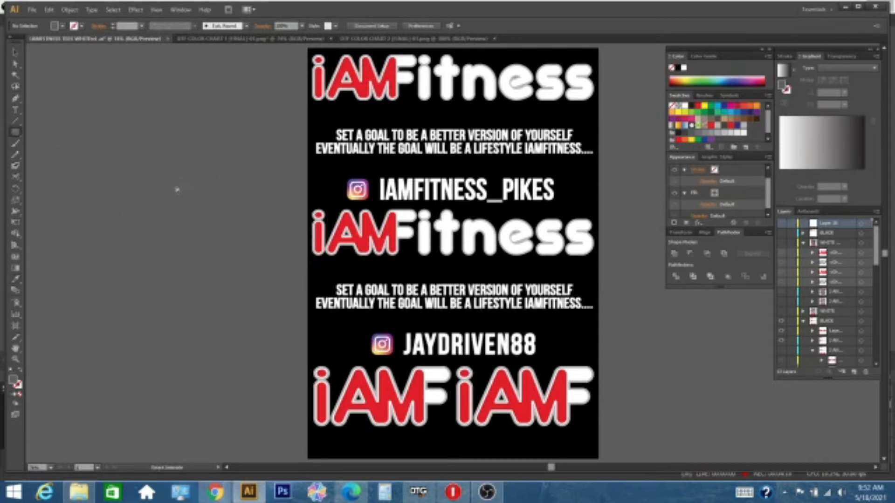
Step: Try to paste the copied blue rectangle into the hidden top layer, and check the document color mode
key(ctrl+v)
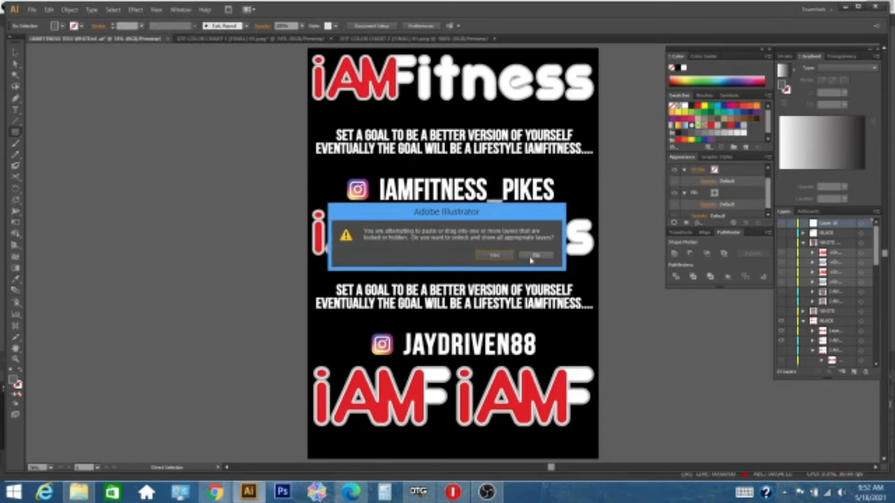
click(495, 255)
click(31, 12)
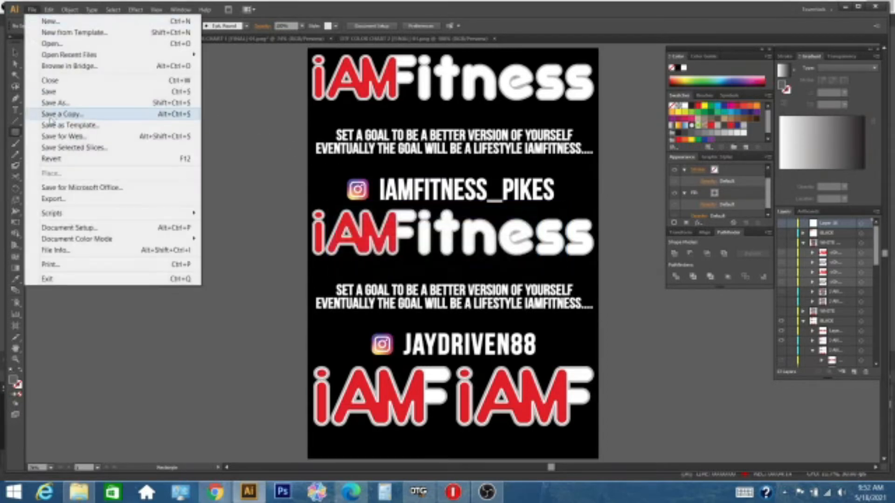
mouse_move(86, 244)
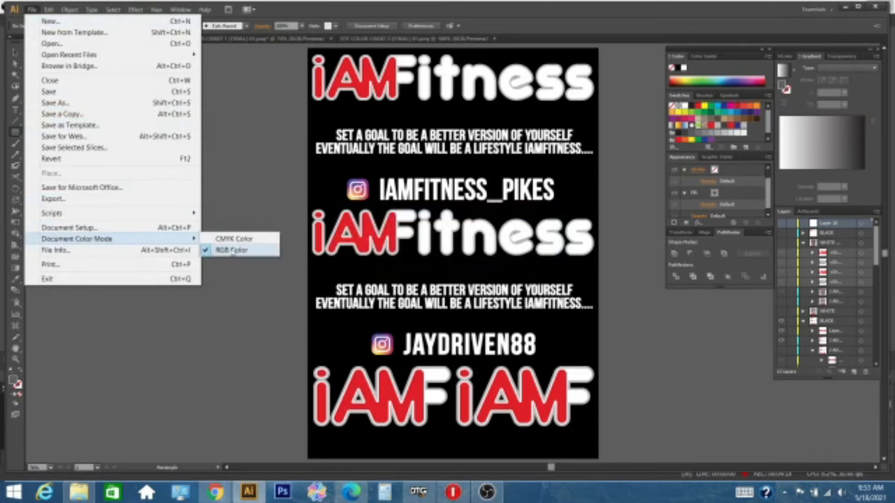
click(31, 10)
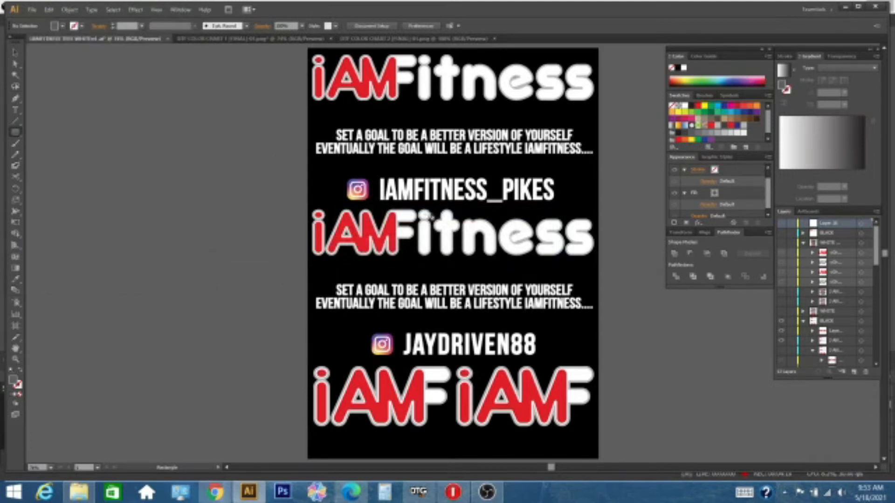
key(ctrl+v)
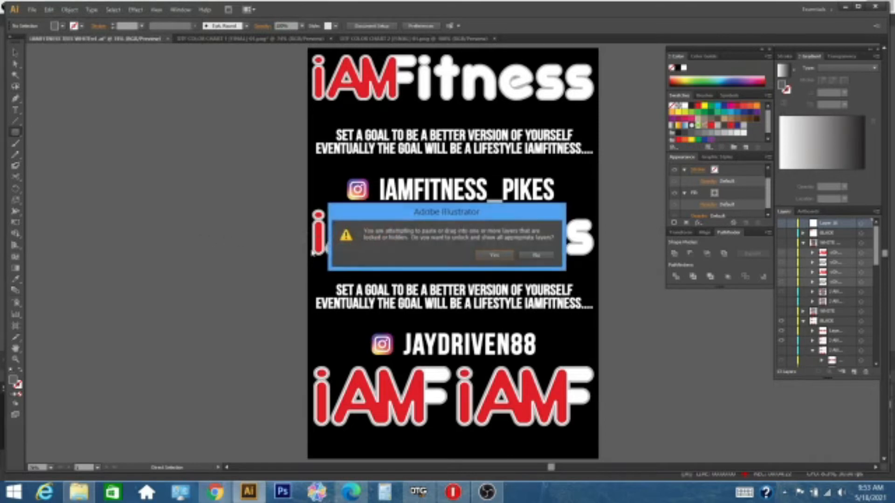
click(537, 256)
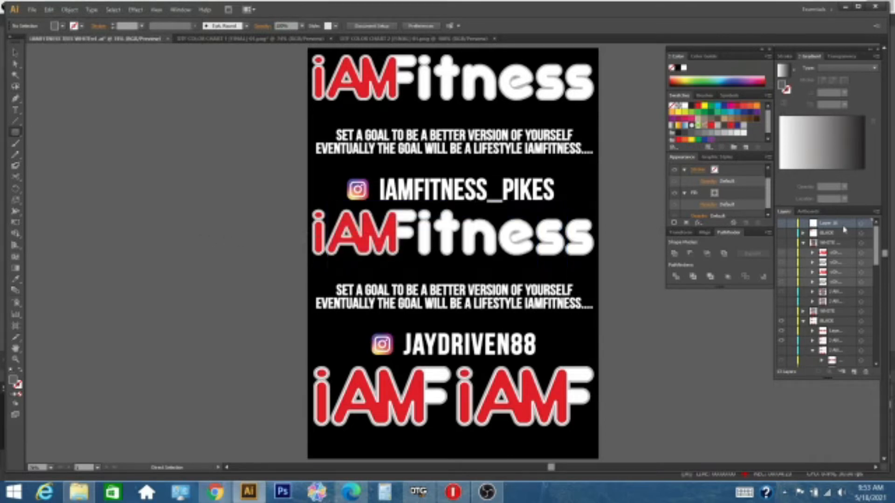
Step: Add a new layer, paste the blue rectangle into it to bring its color into the swatches, and delete the rectangle
click(854, 372)
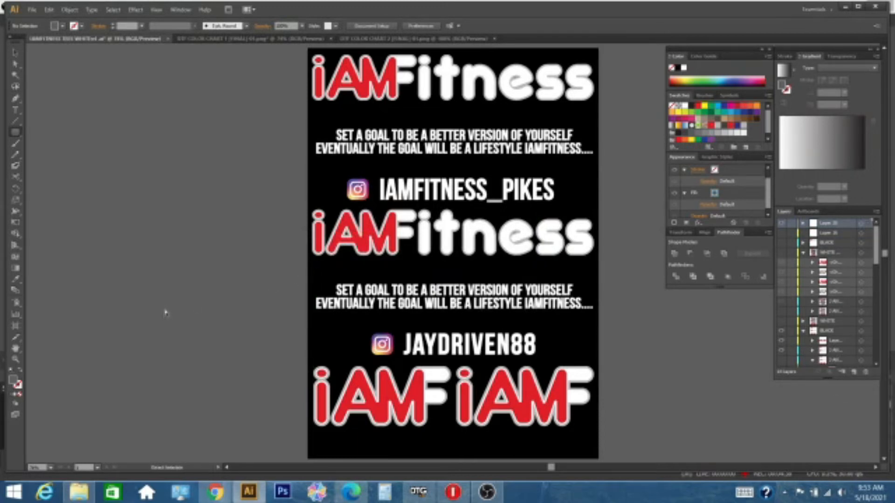
key(ctrl+v)
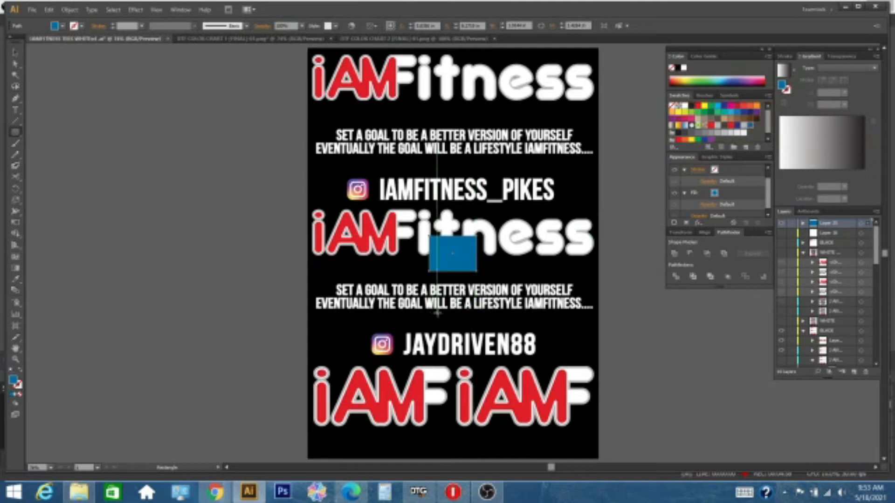
key(Delete)
key(a)
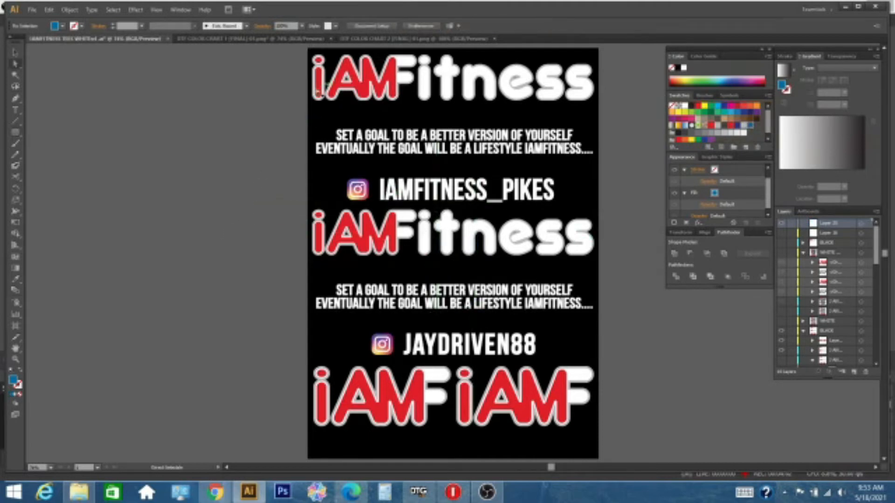
Step: Select all the red "iAM" letters by their shared fill color and recolor them with the imported blue swatch
click(319, 89)
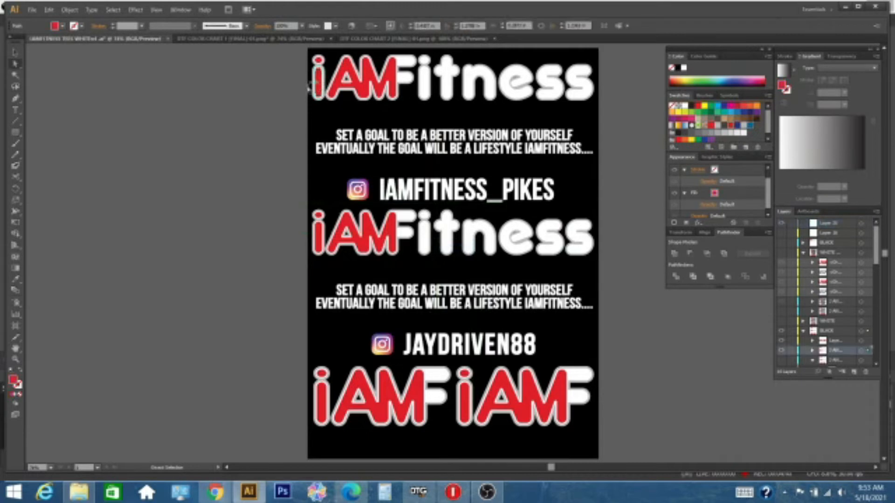
click(113, 9)
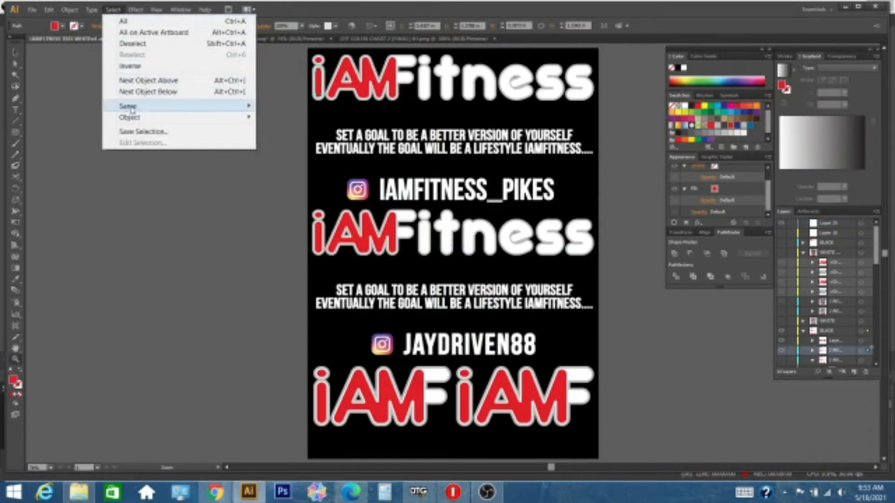
mouse_move(140, 107)
click(283, 151)
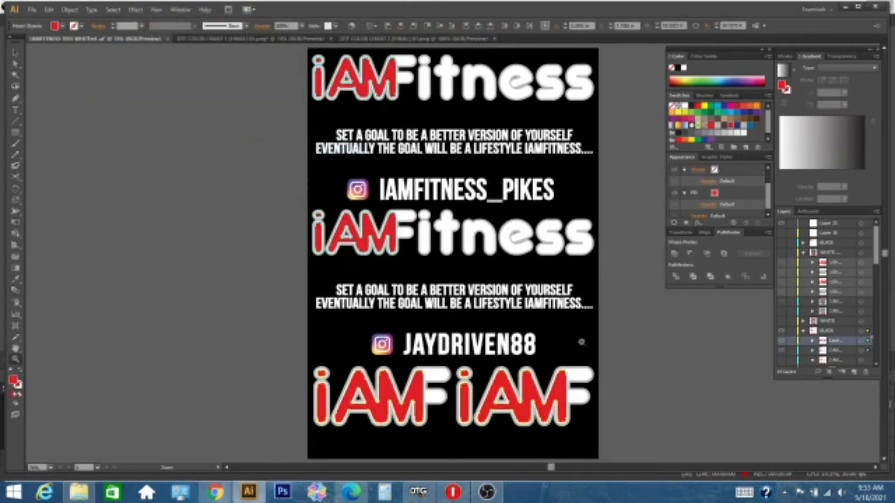
click(18, 385)
click(13, 379)
click(750, 126)
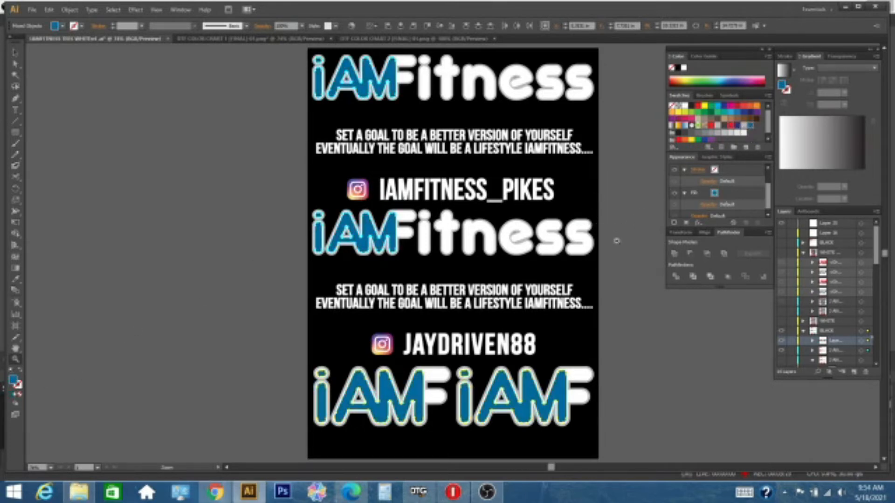
key(a)
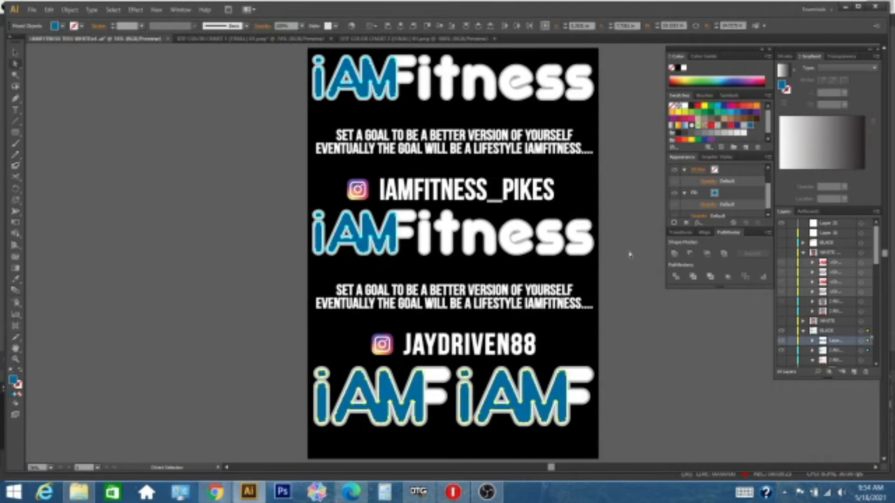
click(629, 255)
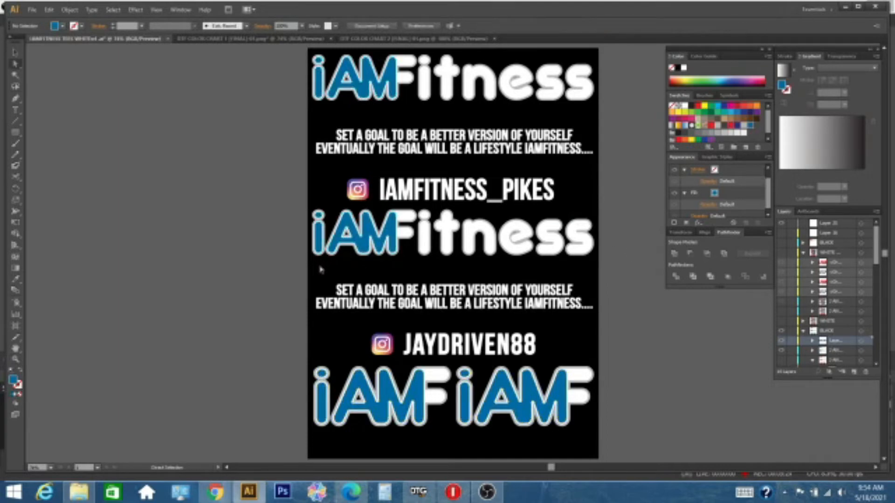
Step: Recolor the "iAM" letters of the second large logo and the lower-right small logo pure black, with fill 000000
click(327, 222)
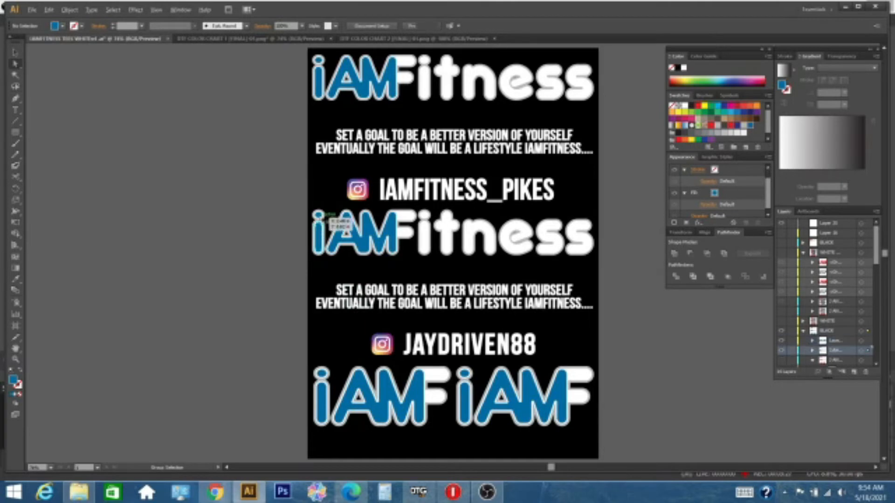
shift+click(319, 216)
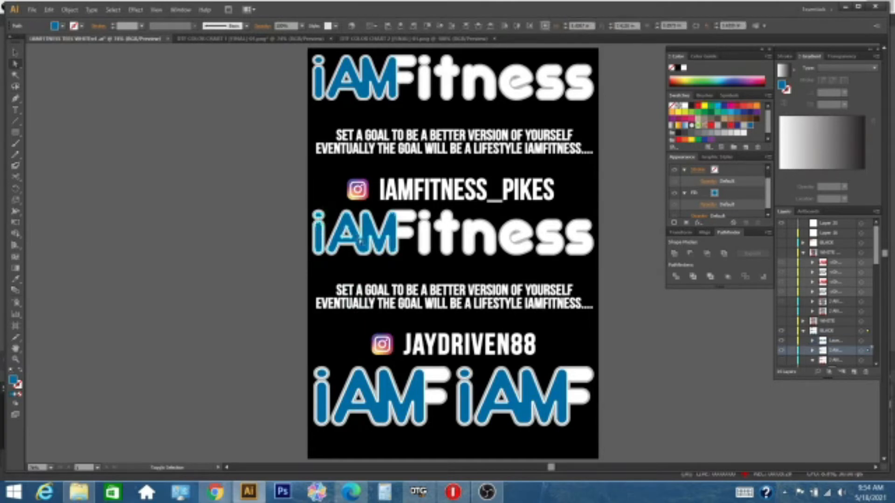
shift+click(359, 239)
shift+click(462, 386)
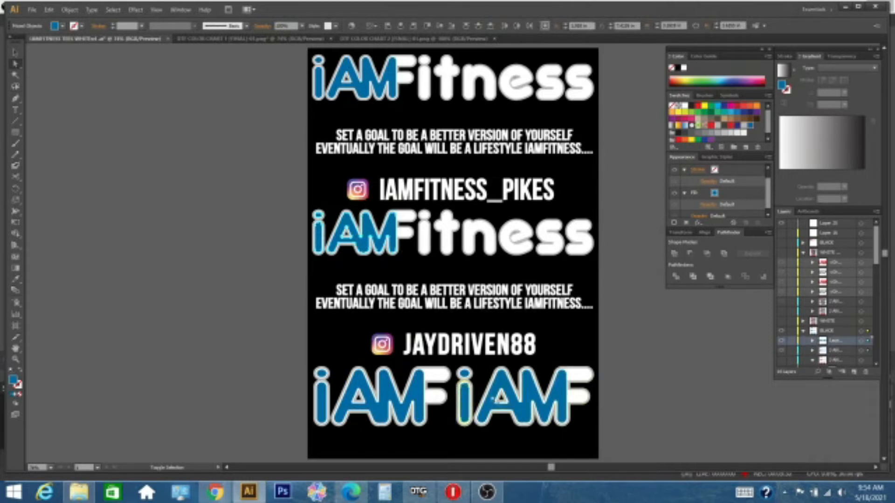
shift+click(528, 400)
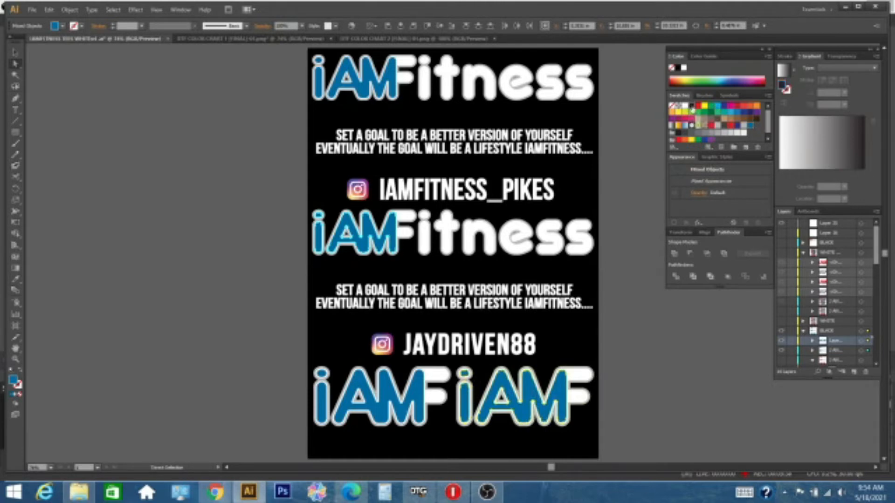
click(692, 108)
double_click(14, 381)
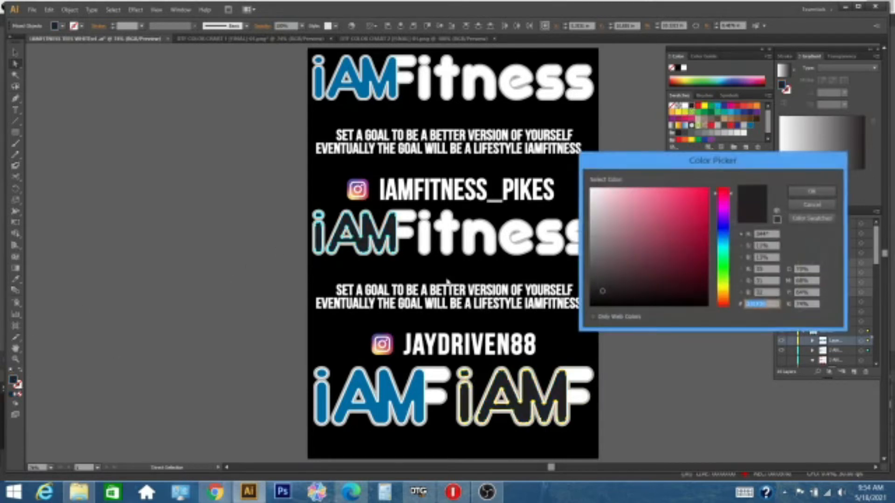
click(812, 191)
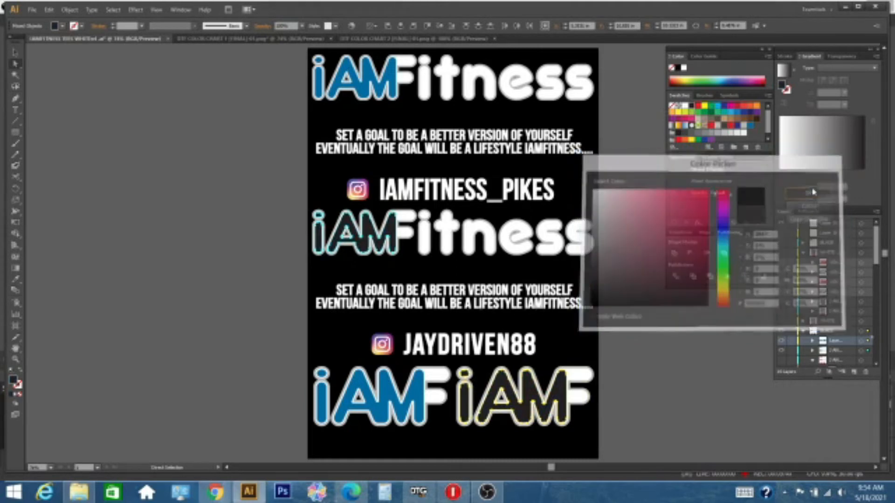
click(632, 257)
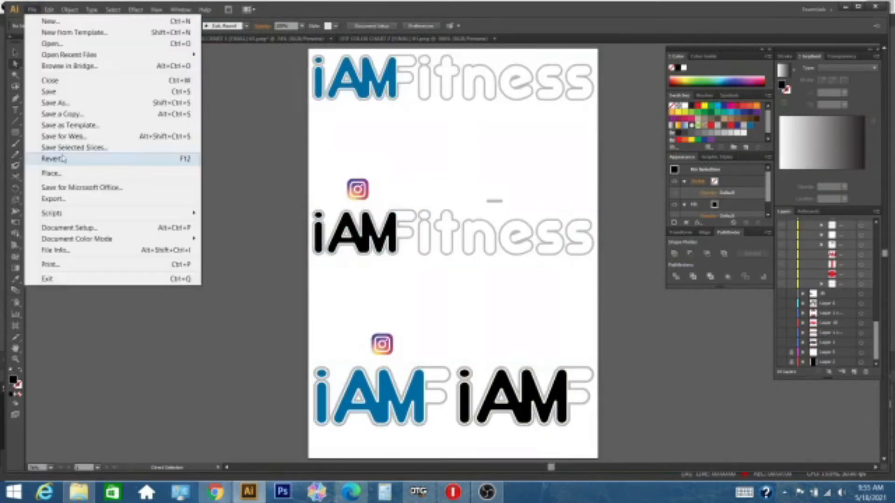
Step: Set up an export of the artwork in PNG format using all artboards
click(66, 198)
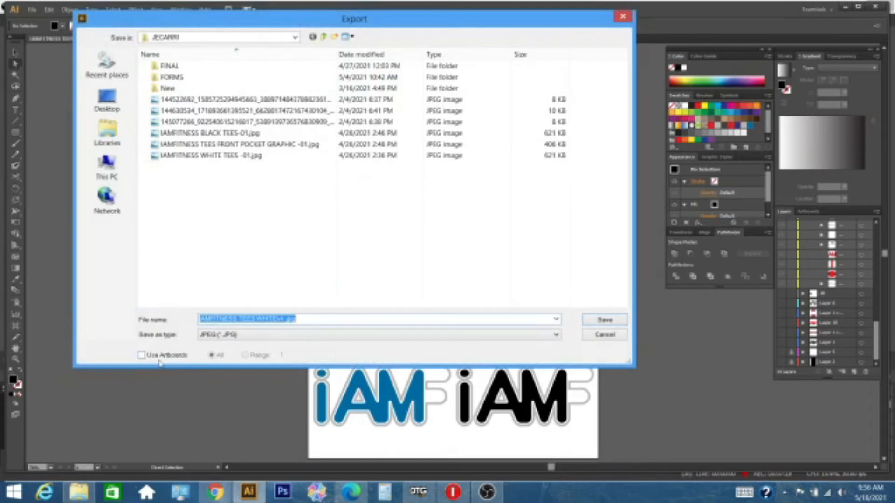
click(234, 338)
click(217, 404)
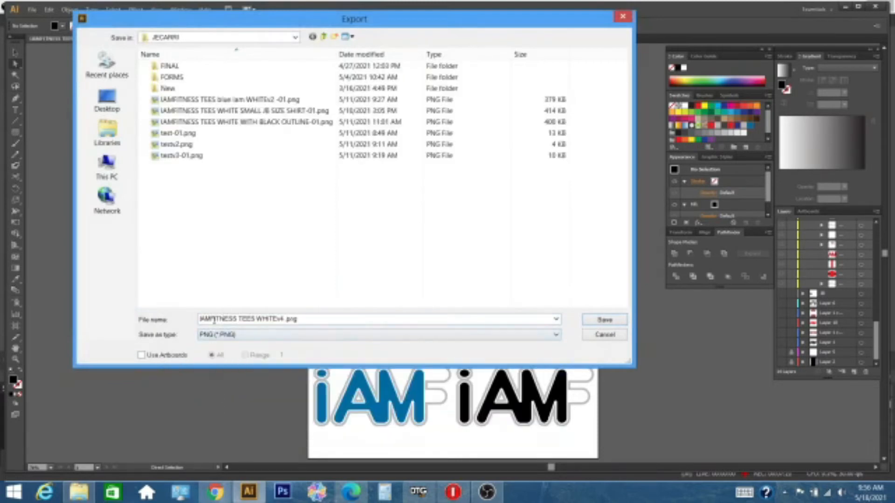
click(142, 356)
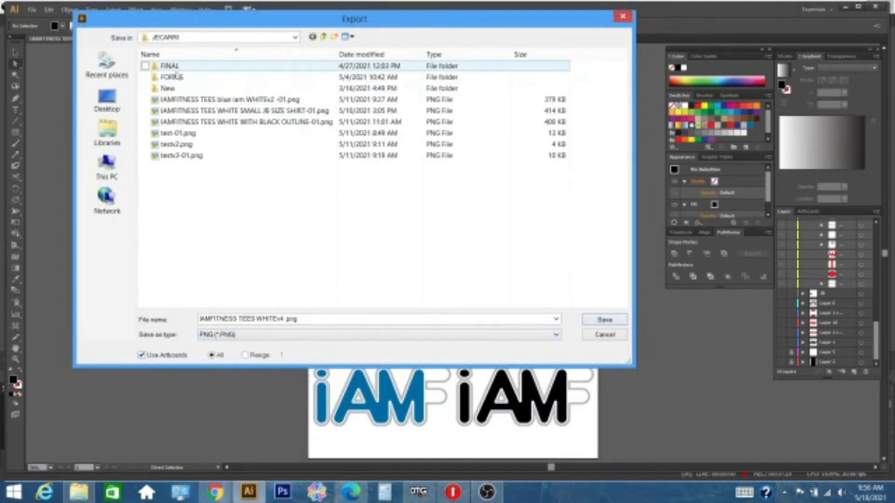
Step: Name the export file "IAMFITNESS TEES BLACK ROYAL PRINT" and save it in the JECARRI folder
click(254, 320)
click(255, 319)
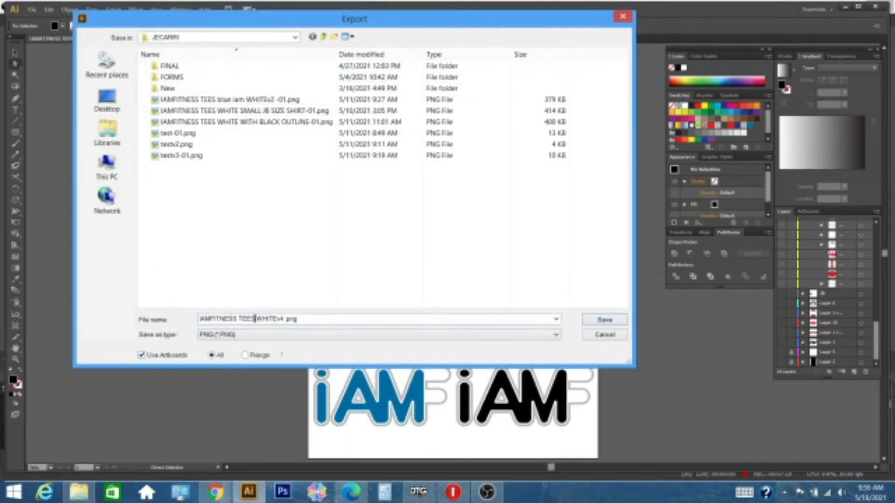
double_click(254, 319)
drag(321, 319, 94, 326)
text(IAMFITNESS TEES BLACK ROYAL PRINT.png)
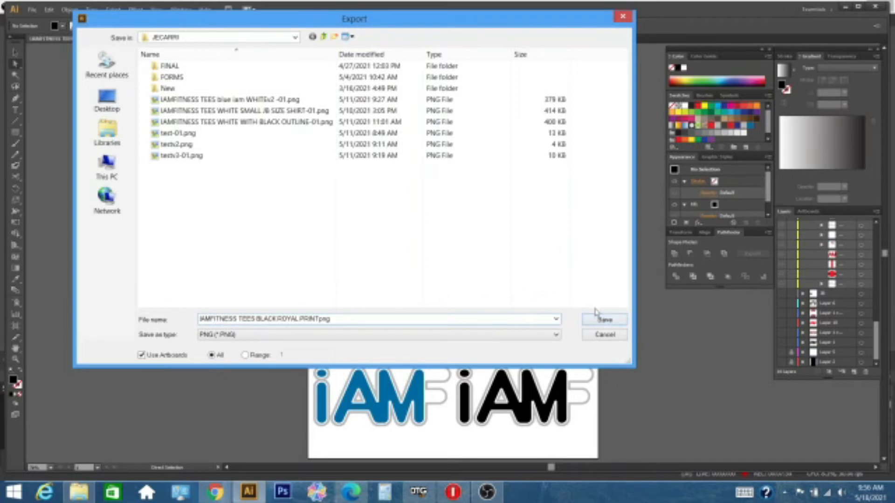
click(604, 320)
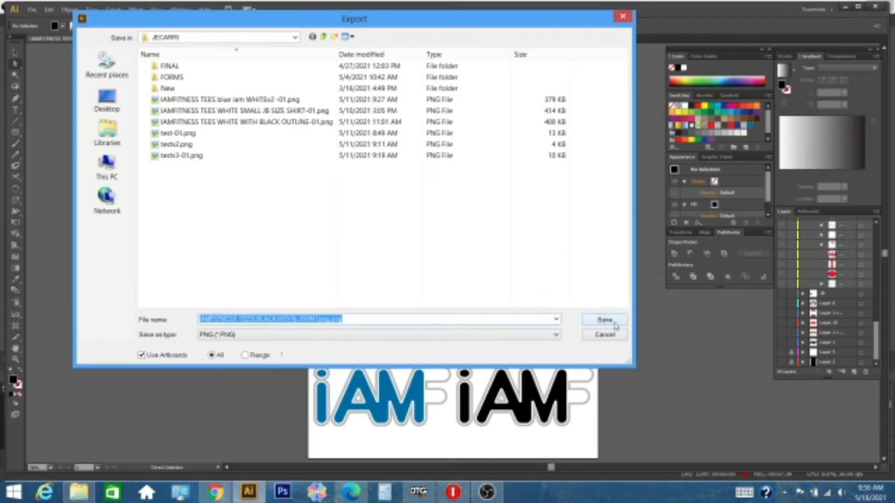
click(614, 323)
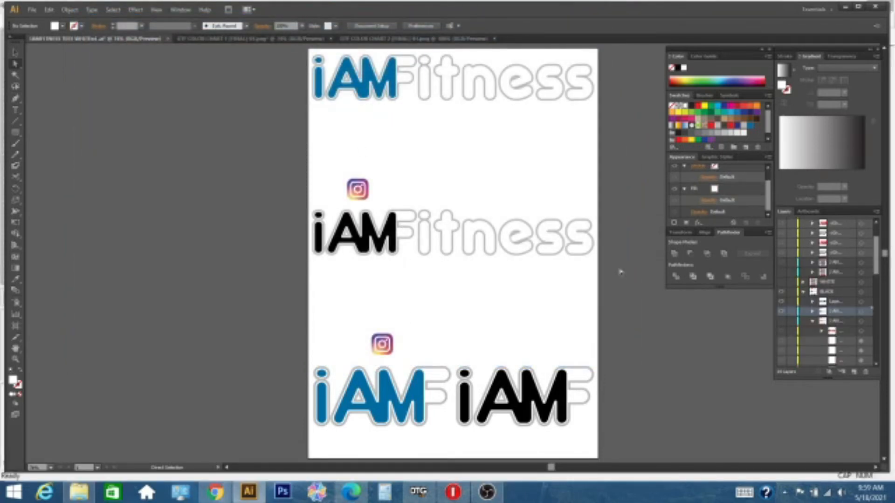
Step: Switch to DTG RIP, refresh the JECARRI folder listing and open IAMFITNESS TEES BLACK ROYAL PRINT-01.png
click(418, 492)
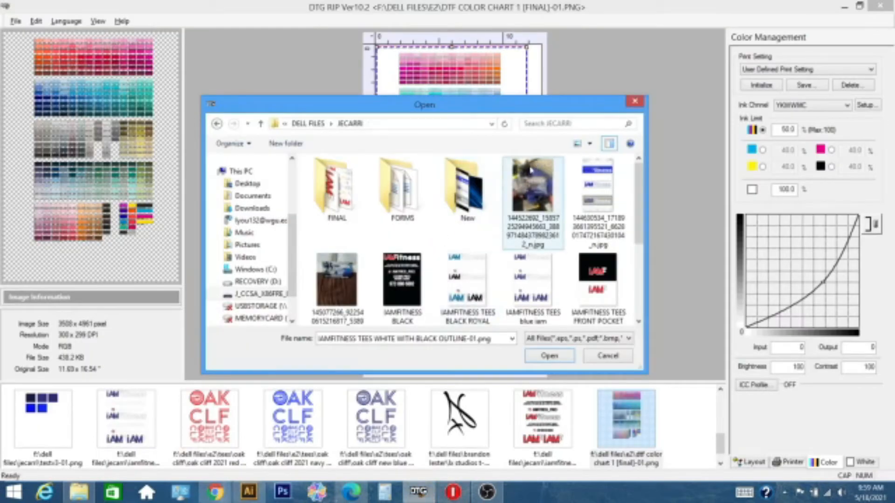
click(505, 127)
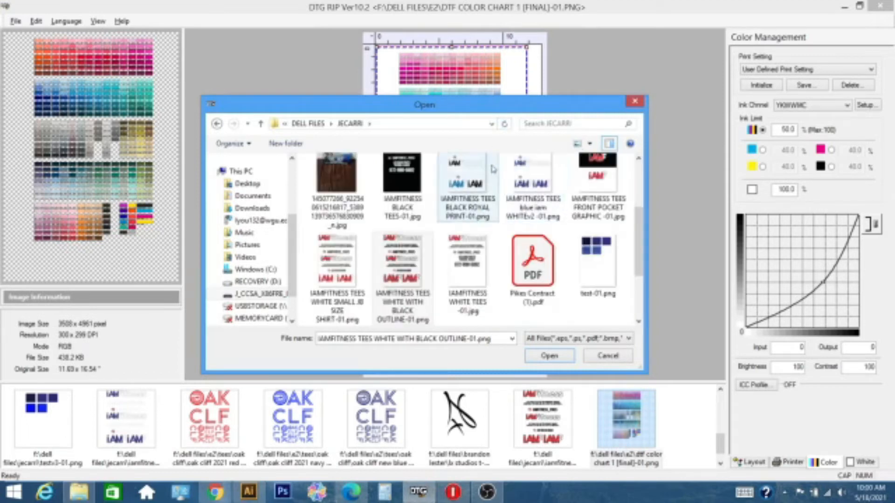
click(541, 176)
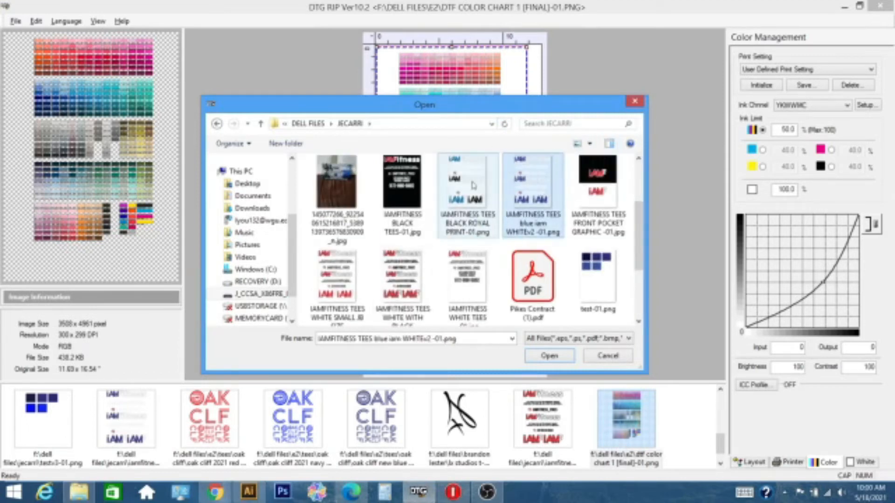
click(490, 203)
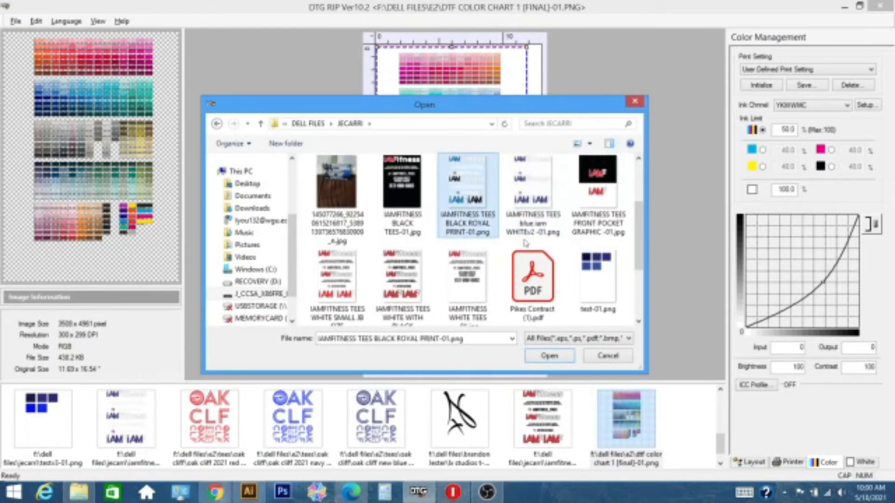
click(547, 357)
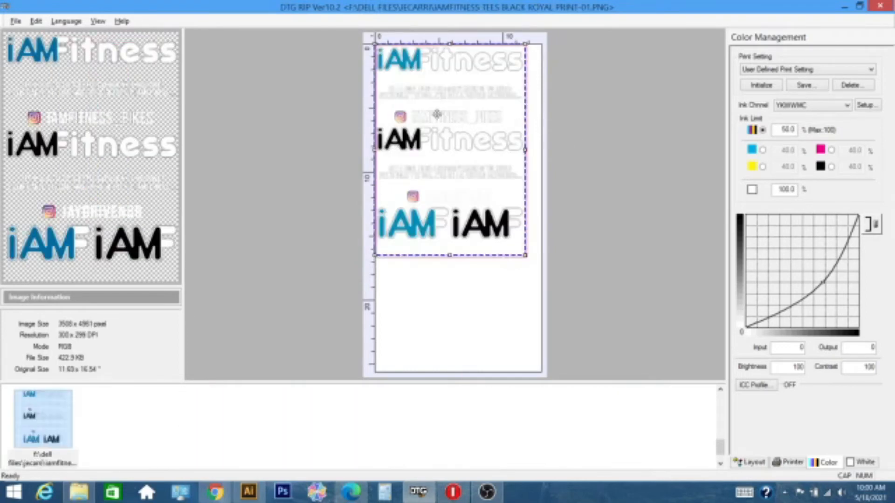
Step: Mirror the artwork and nudge it slightly right and down to an output position of about 0.136 x 0.227 inches
right_click(463, 112)
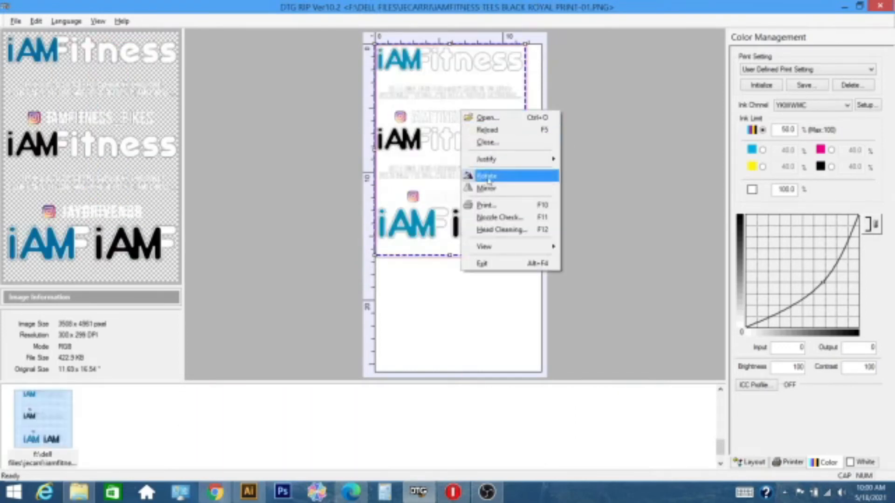
click(501, 188)
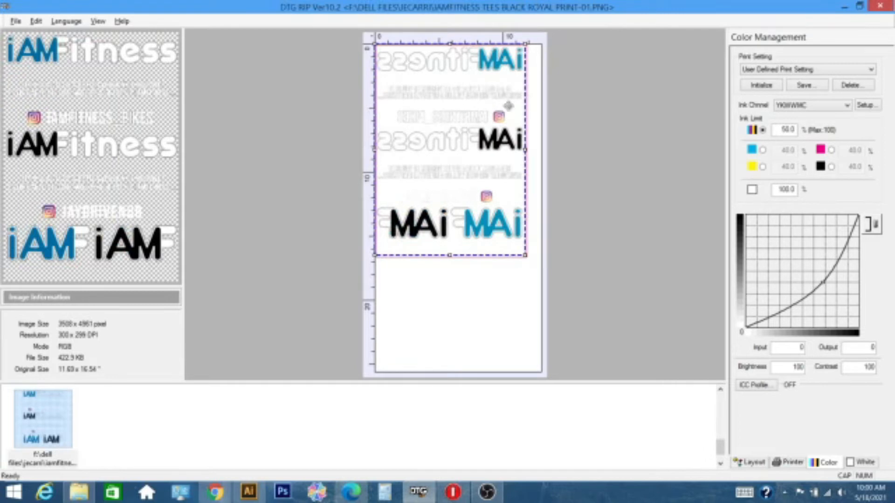
key(Right)
key(Right)
key(Right)
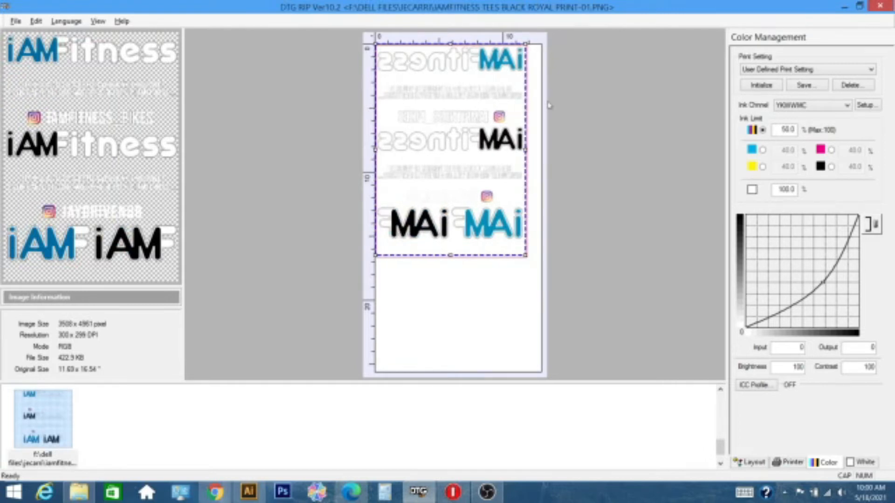
key(Down)
key(Down)
key(Down)
key(Down)
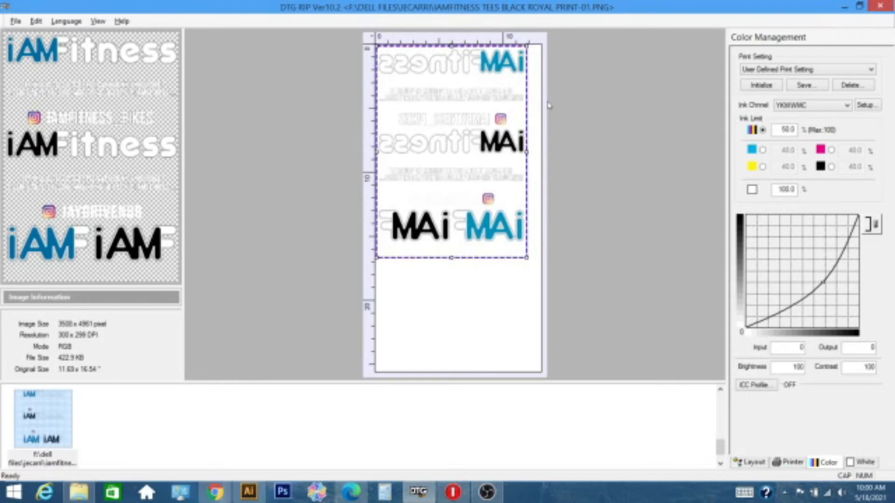
key(Down)
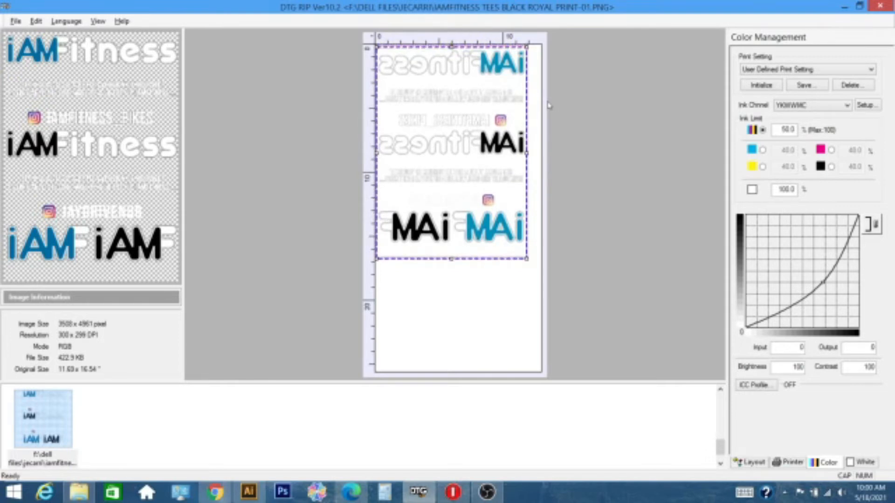
key(Up)
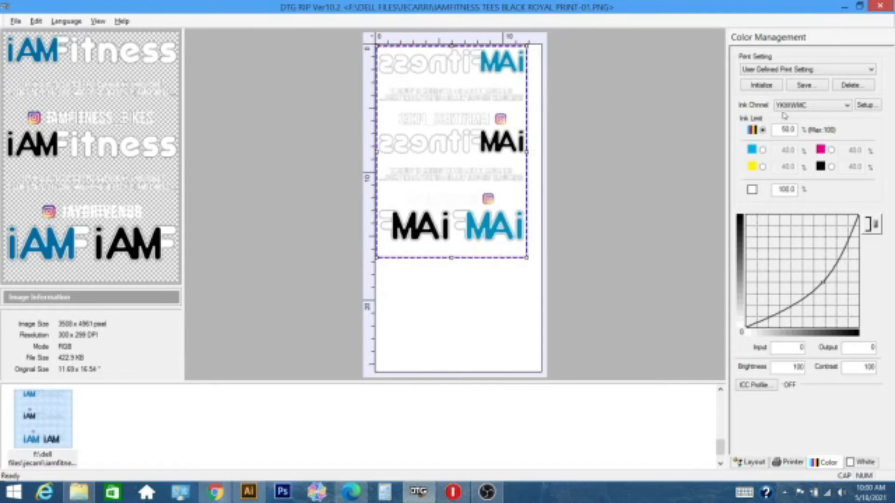
Step: Check the white ink, color management and printer settings, and print the mirrored artwork
click(860, 463)
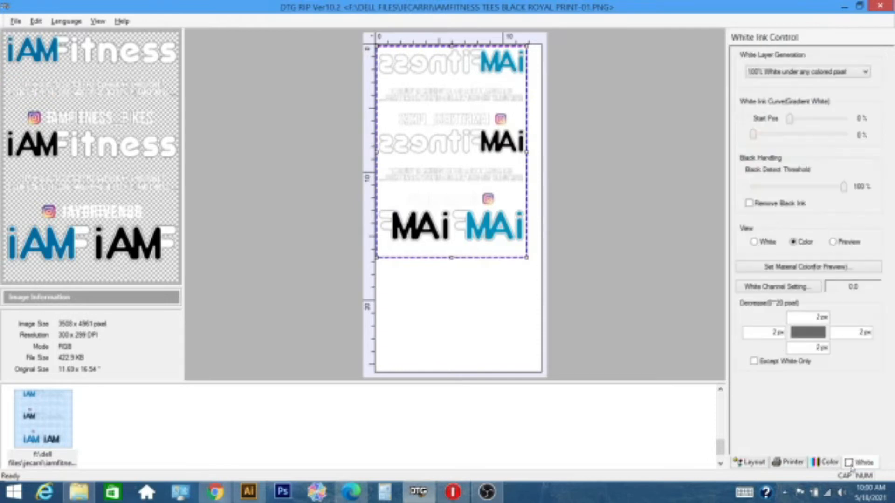
click(826, 463)
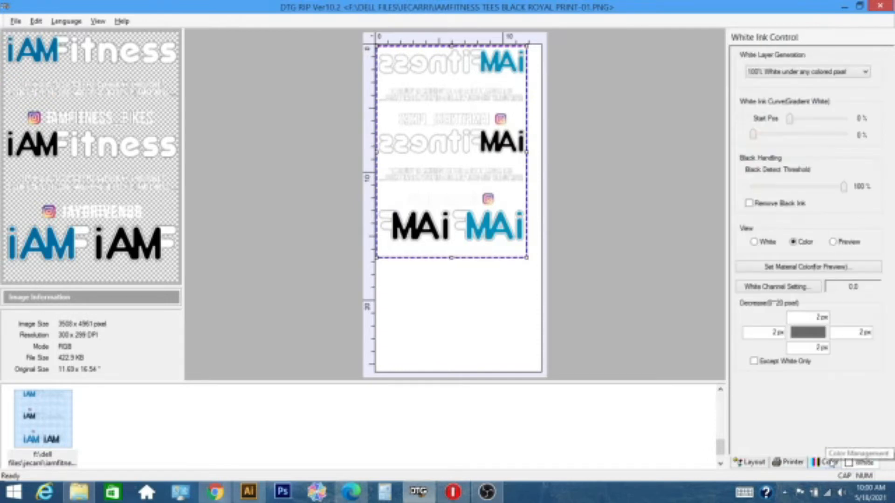
click(799, 464)
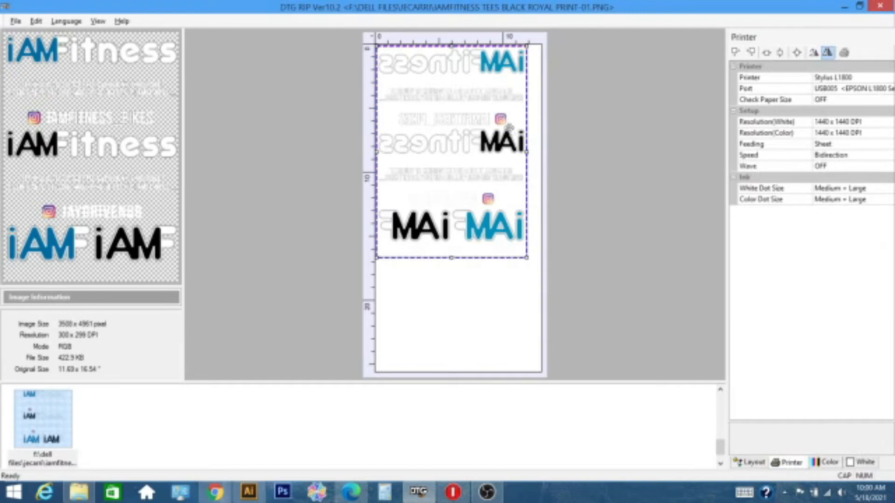
right_click(505, 125)
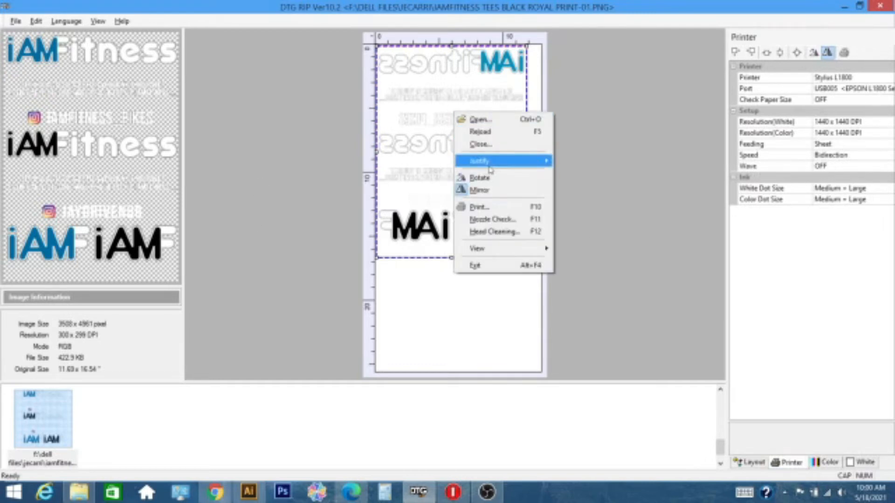
click(484, 213)
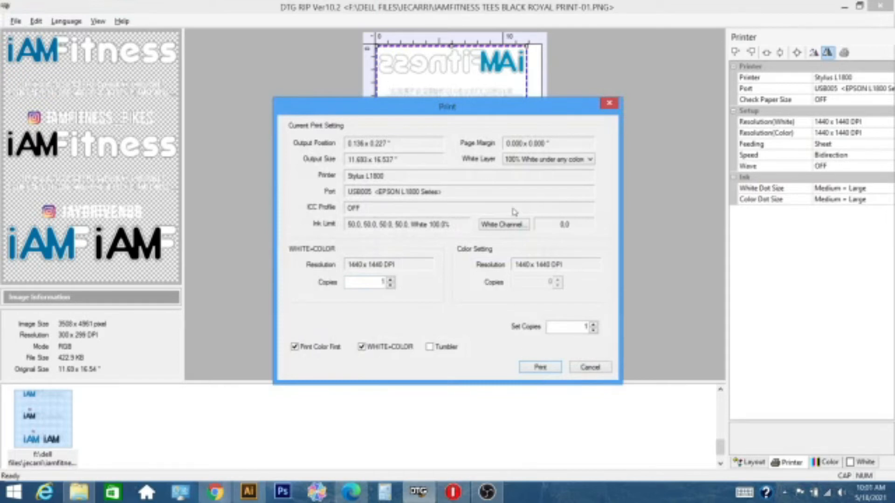
click(539, 368)
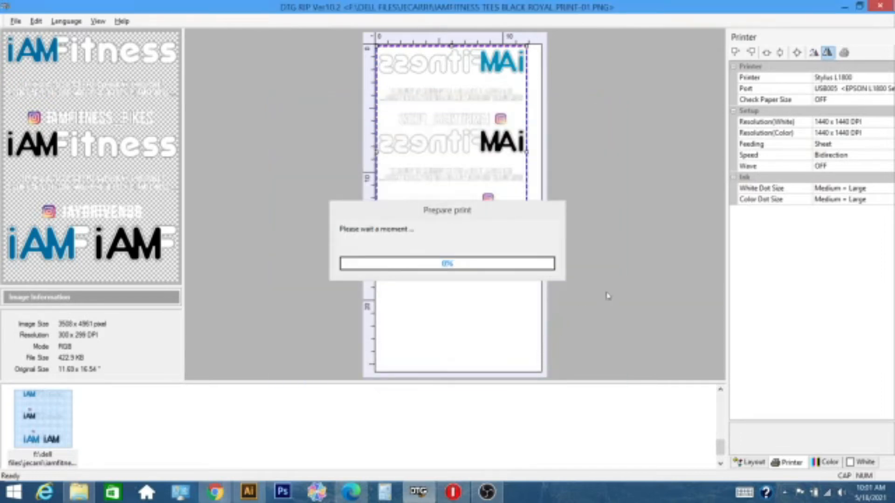